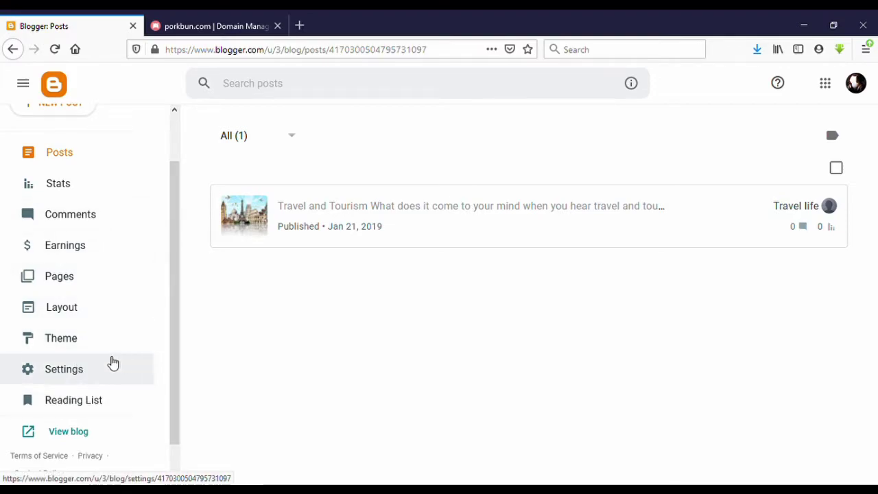
Step: Open the custom domain setting in the Travel Life blog's publishing settings
click(84, 367)
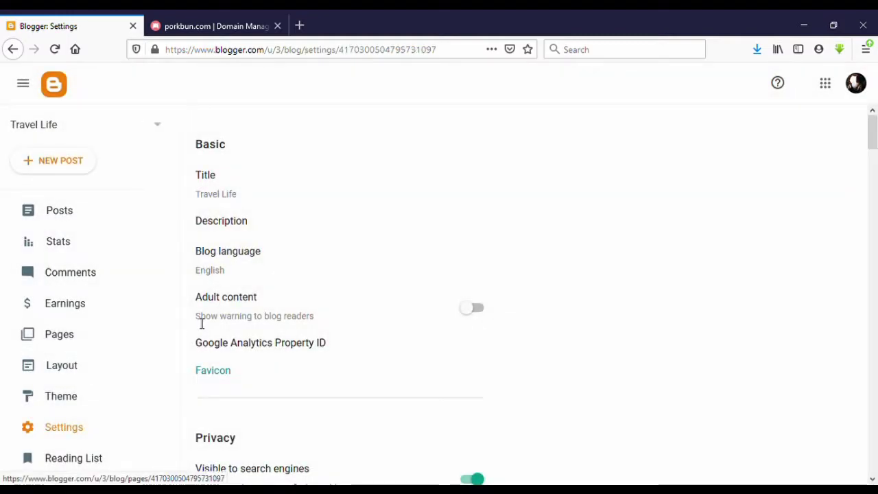
scroll(320, 210, down, 3)
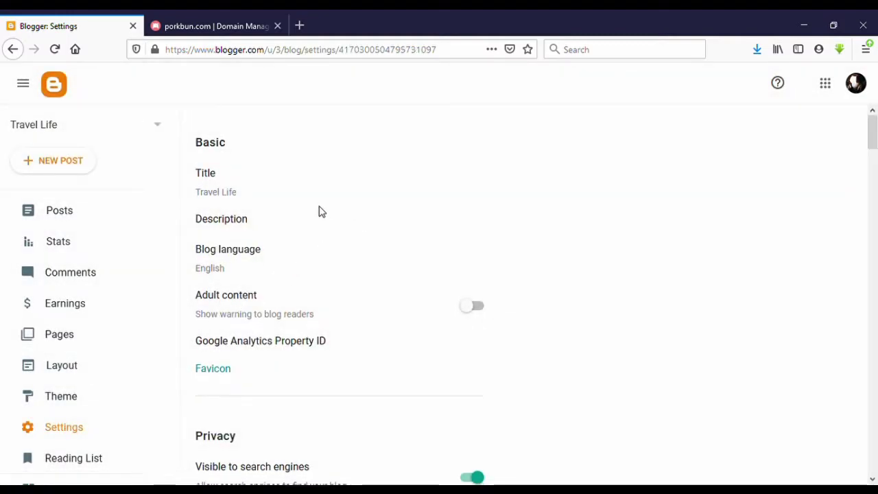
scroll(319, 210, down, 2)
scroll(320, 210, down, 1)
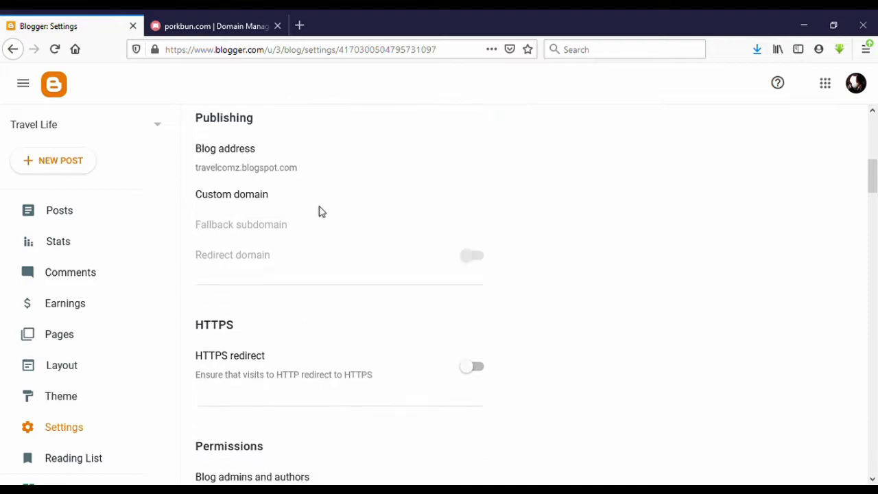
scroll(233, 214, up, 1)
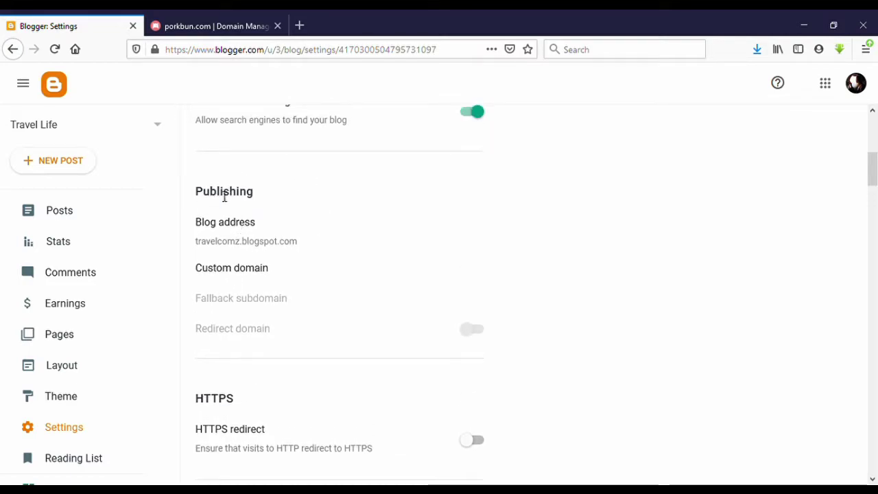
click(242, 274)
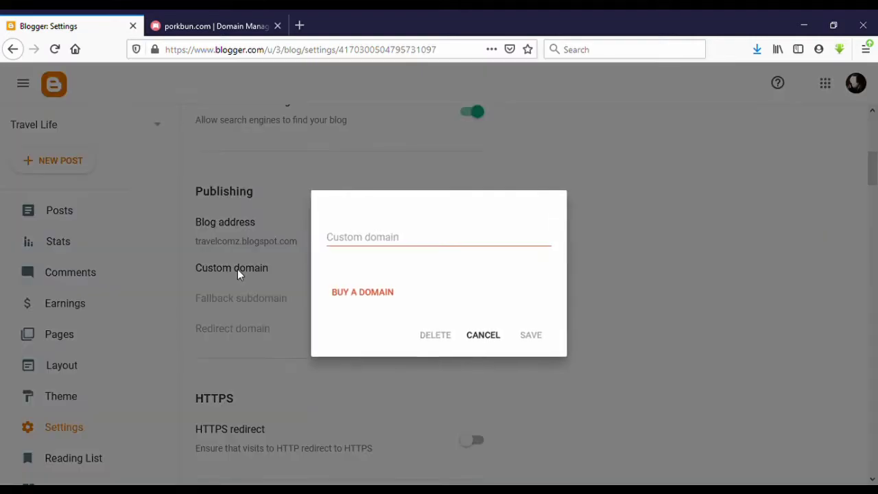
click(371, 240)
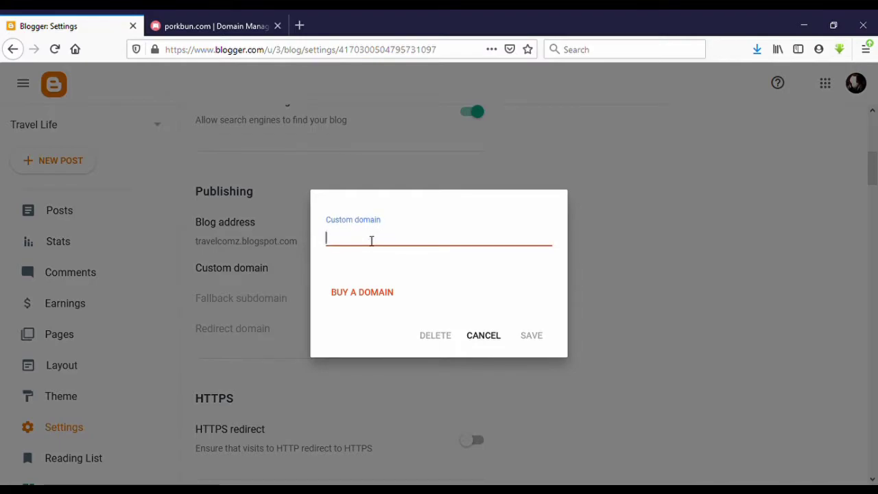
text(niyahstylz.com)
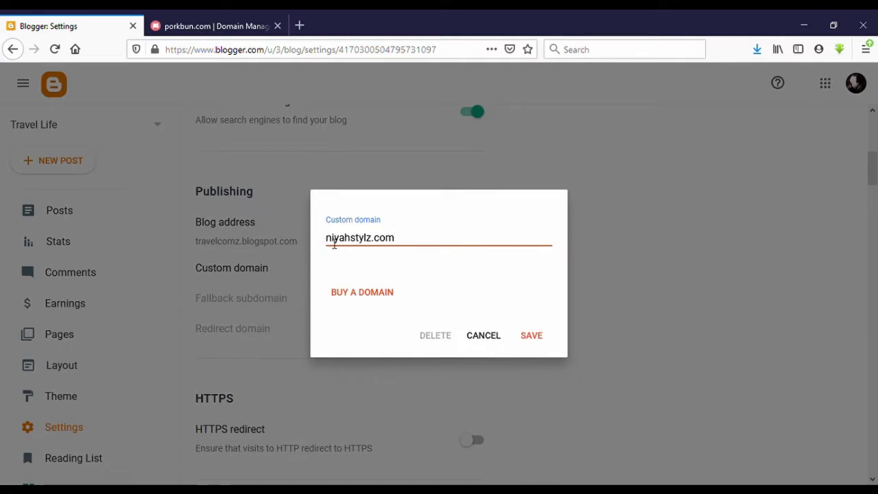
text(www)
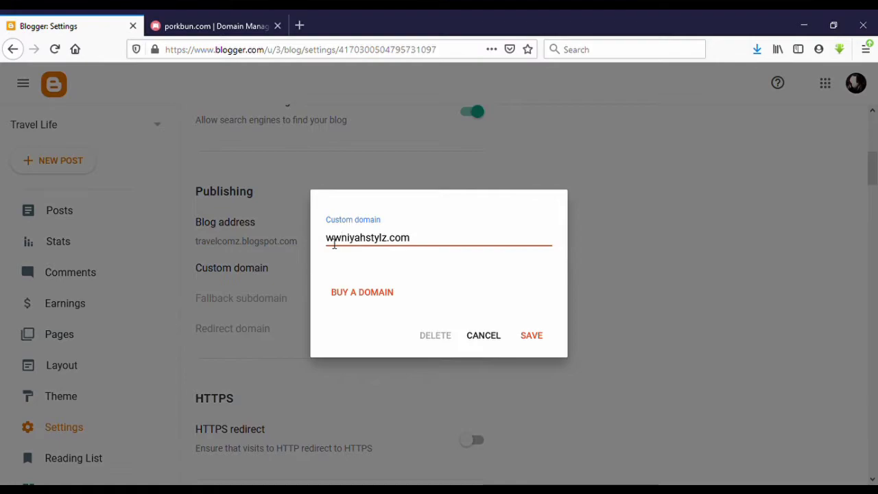
text(.)
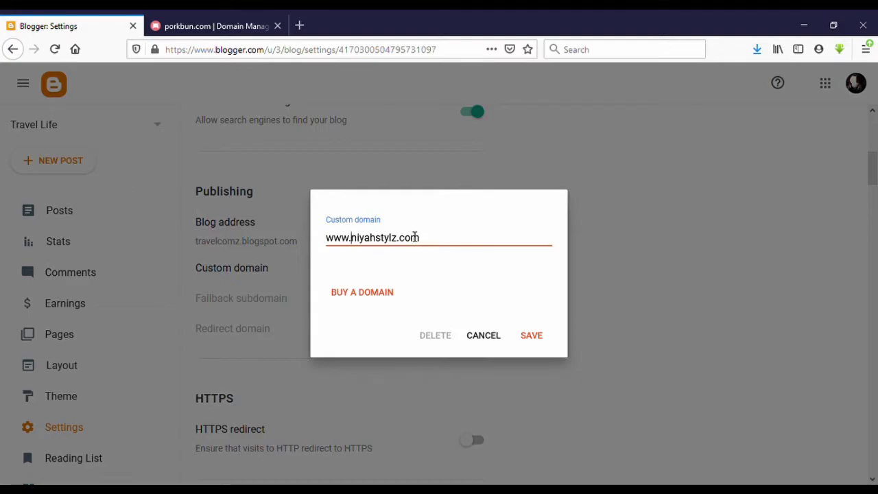
click(539, 340)
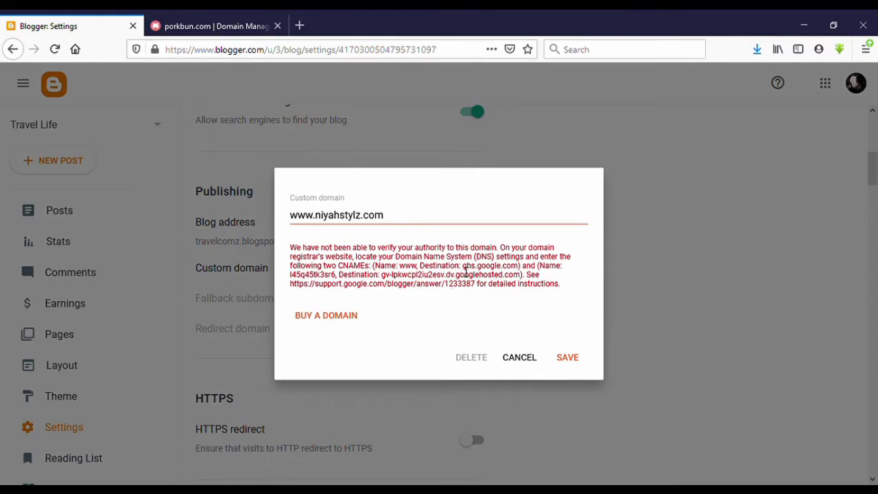
Step: Copy the www CNAME destination ghs.google.com, switch to Porkbun and open the DNS records of niyahstylz.com for editing
drag(463, 267, 522, 272)
key(ctrl+c)
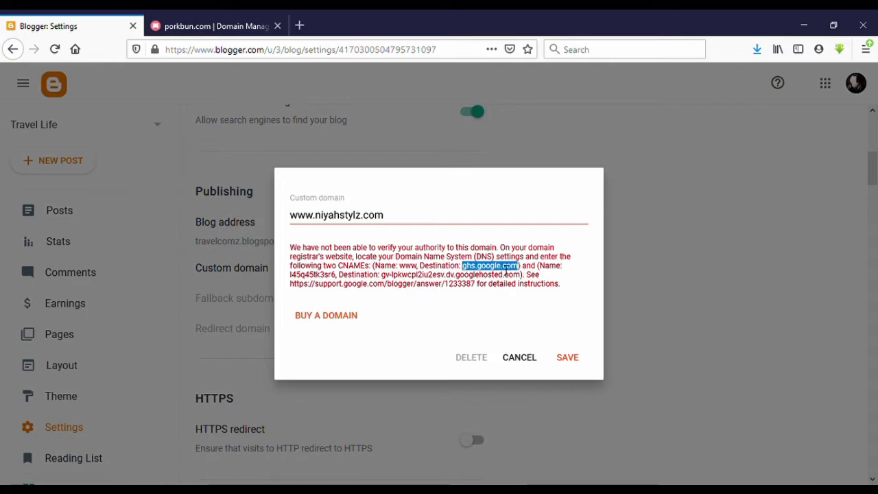
click(237, 28)
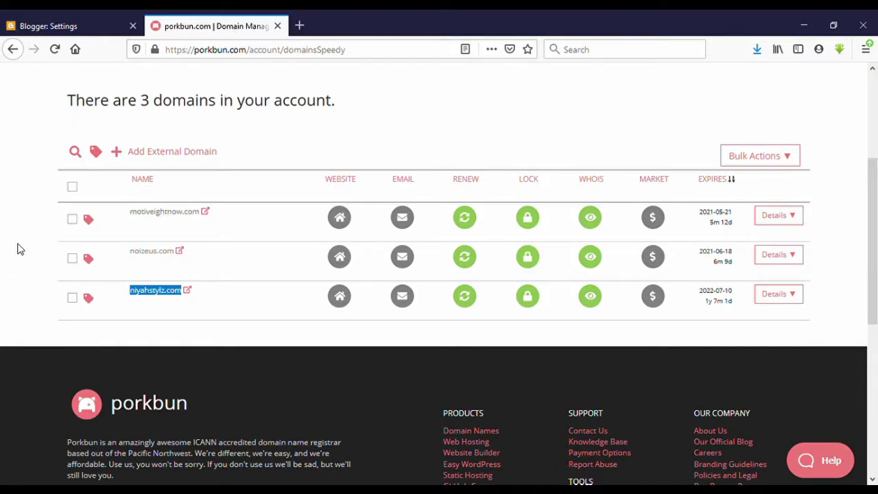
click(19, 248)
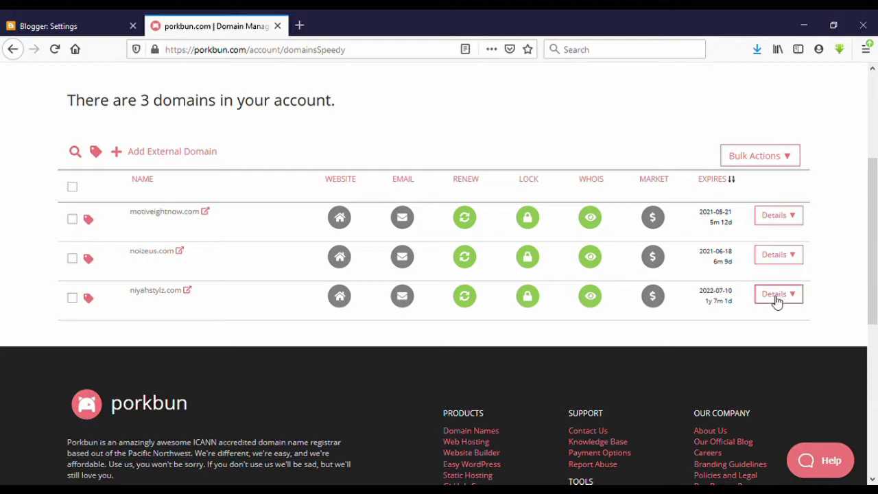
click(775, 302)
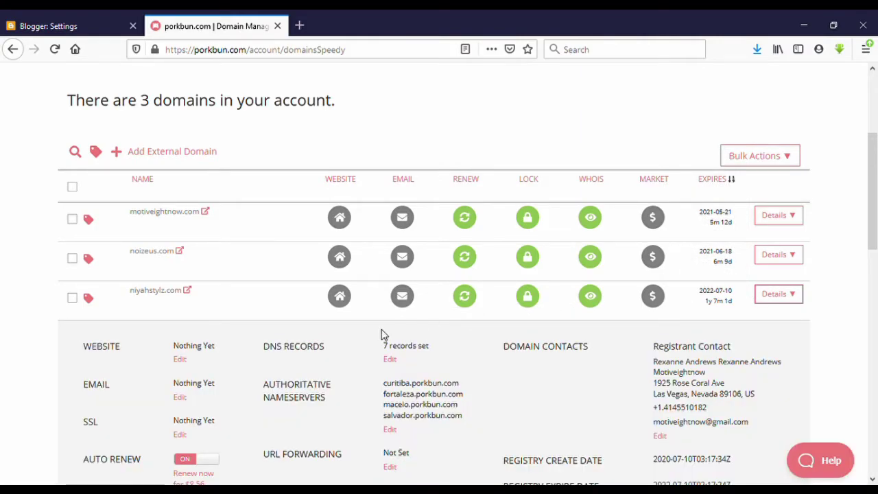
scroll(371, 334, down, 1)
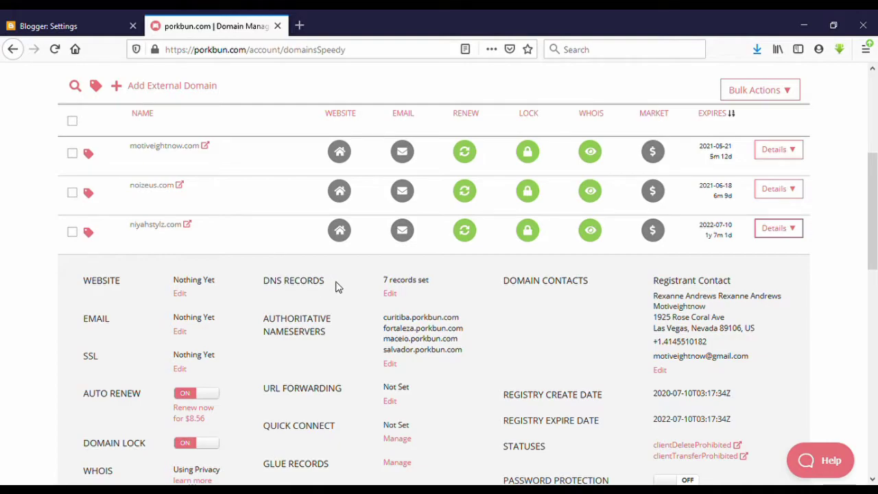
click(391, 293)
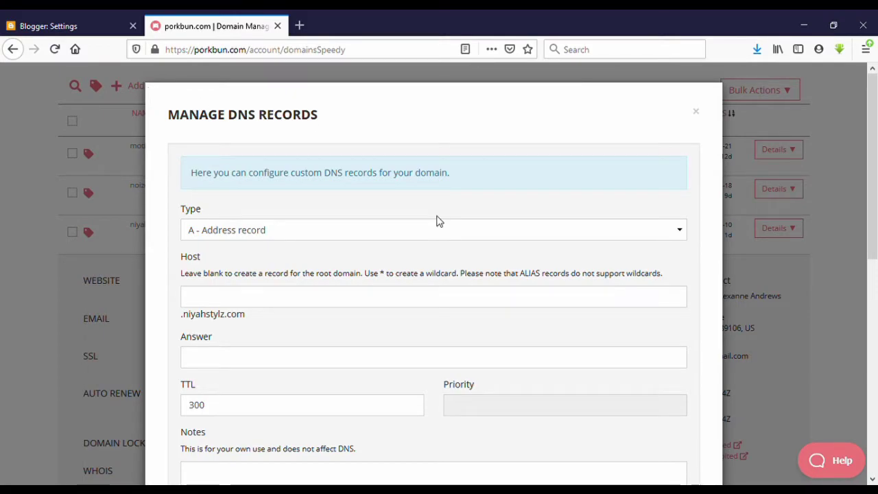
Step: Delete the CNAME record pointing to shops.myshopify.com and the A record pointing to 23.227.38.65
scroll(439, 221, down, 5)
scroll(439, 221, down, 1)
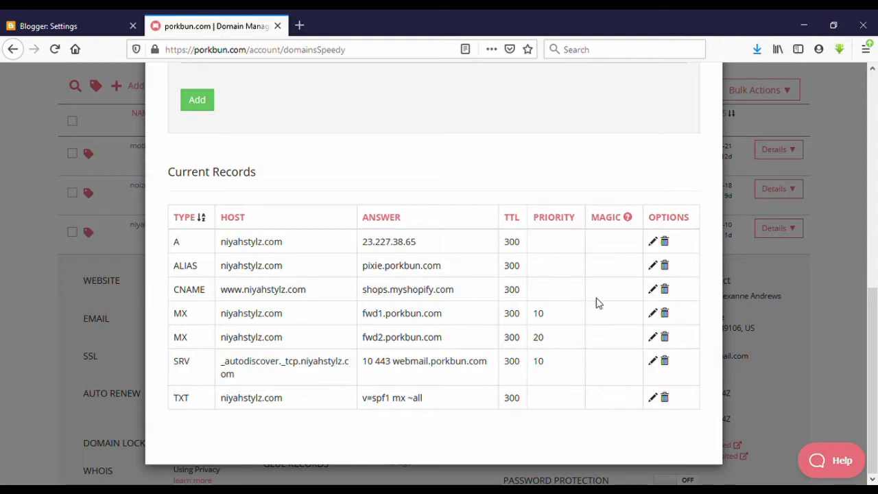
click(664, 290)
click(449, 250)
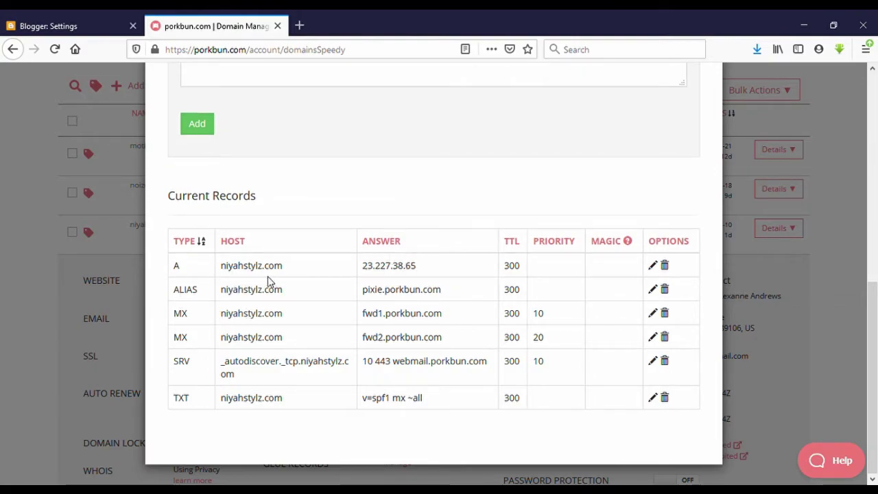
click(665, 266)
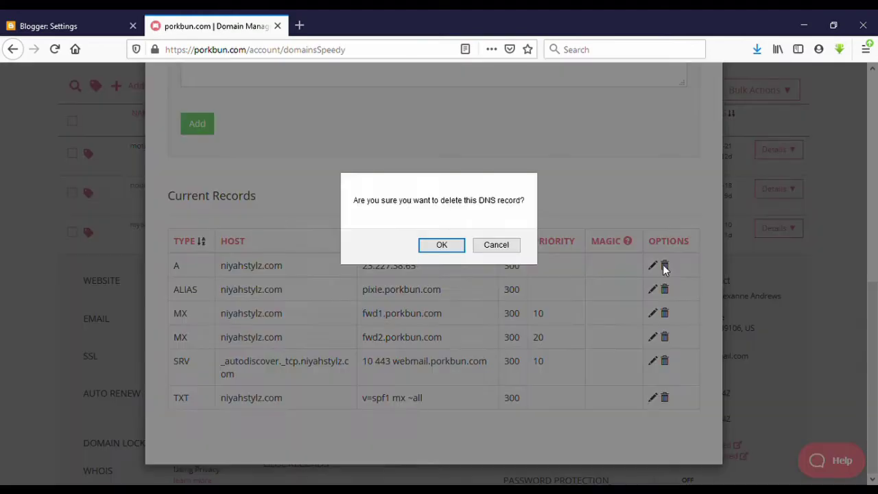
click(442, 246)
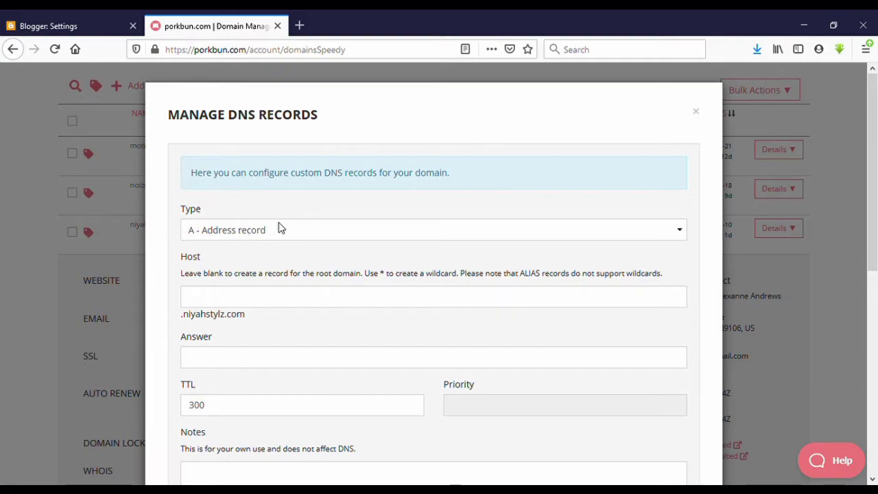
Step: Add a CNAME record with host www and answer ghs.google.com to the domain's DNS records
click(304, 280)
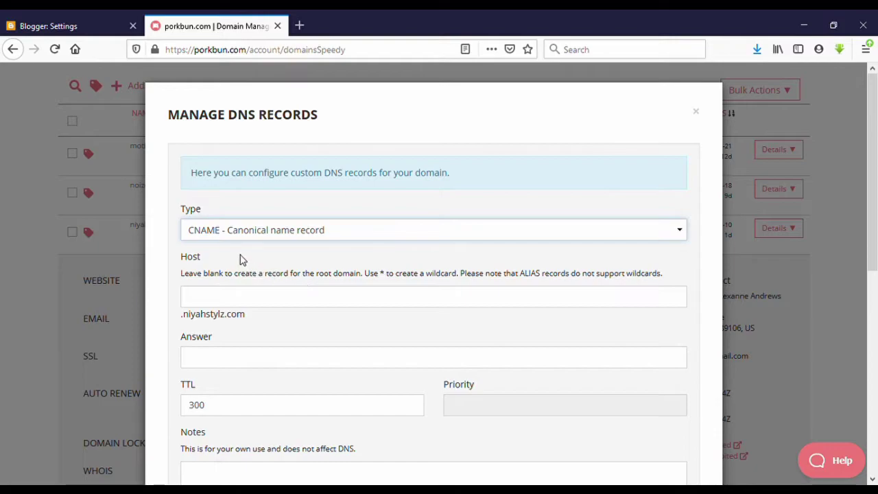
click(218, 303)
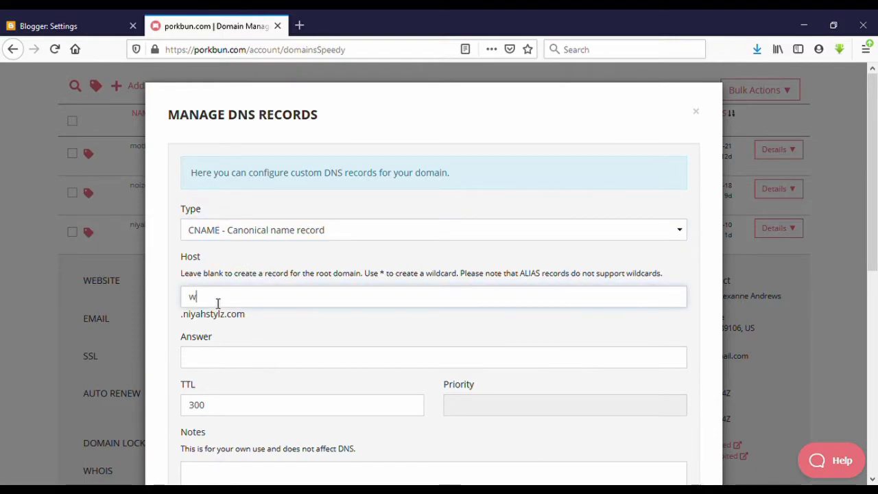
text(ww)
scroll(217, 303, down, 2)
click(224, 296)
click(88, 31)
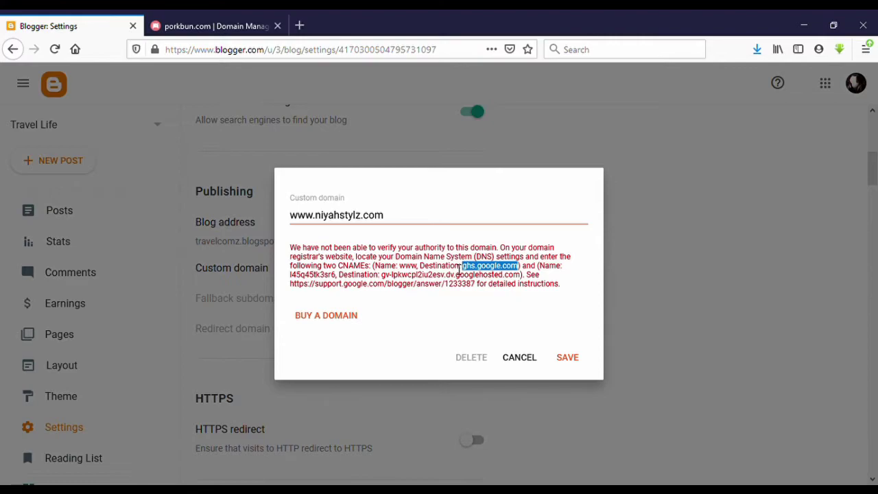
click(186, 21)
click(223, 281)
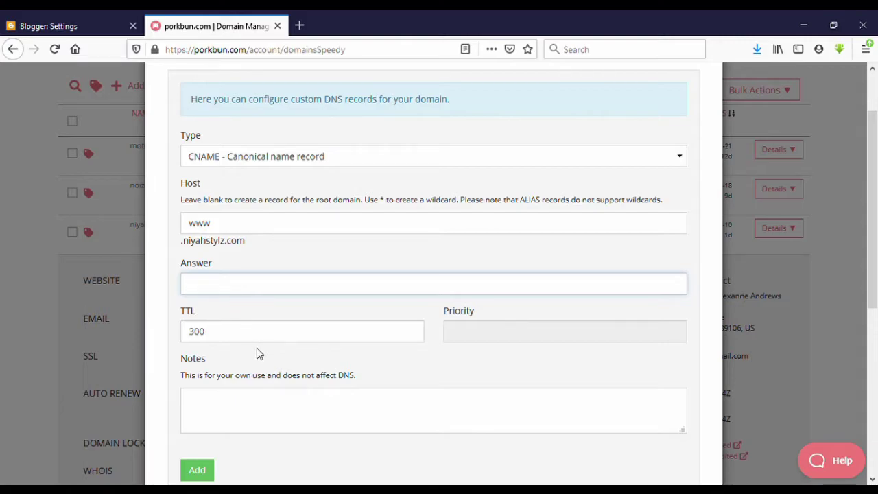
key(ctrl+v)
scroll(268, 270, down, 3)
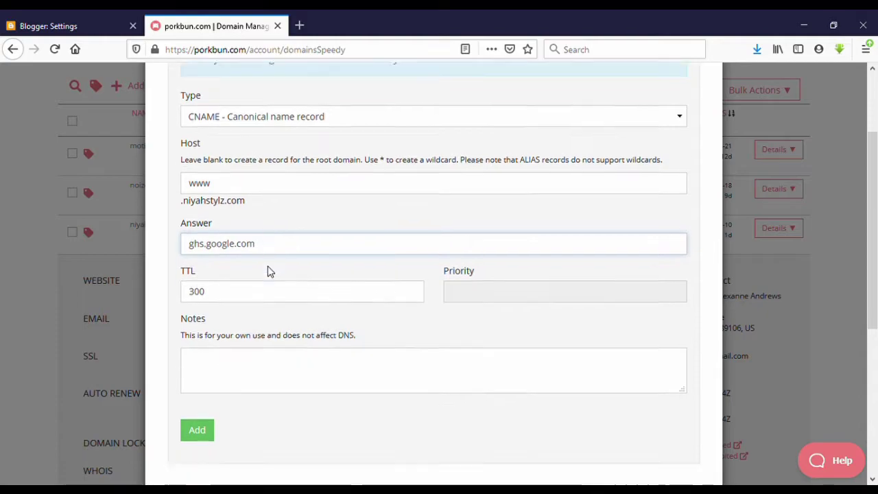
click(199, 323)
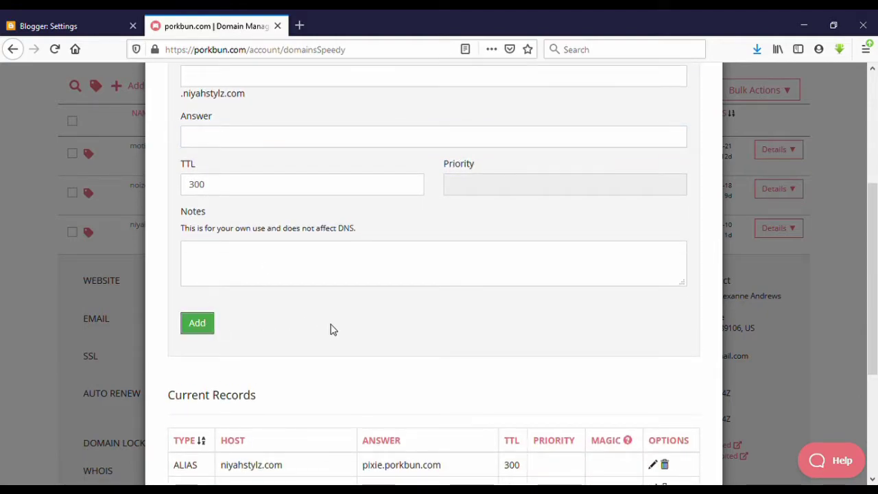
scroll(365, 325, down, 3)
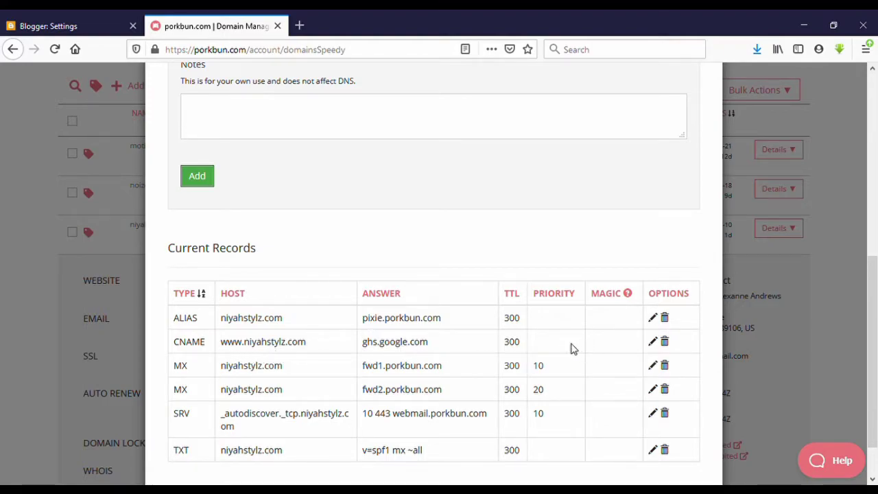
Step: Copy the second CNAME's verification name from Blogger and paste it as the new record's host in Porkbun
click(68, 26)
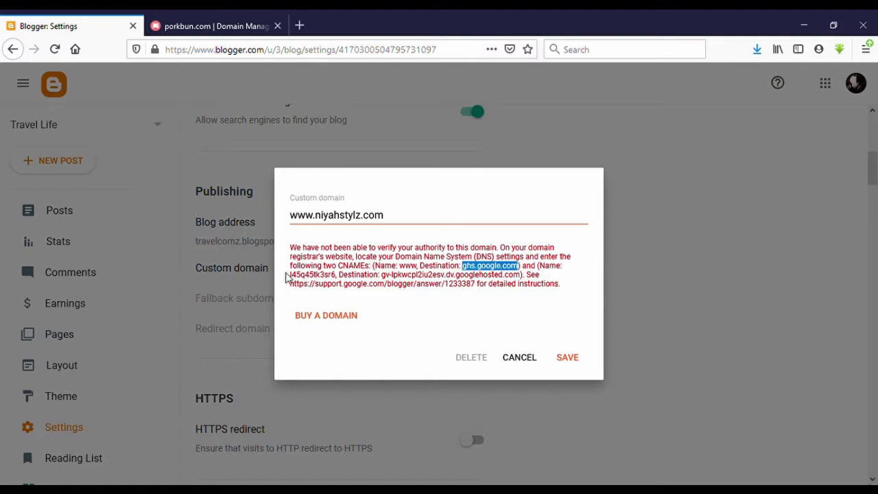
drag(336, 277, 290, 278)
key(ctrl+c)
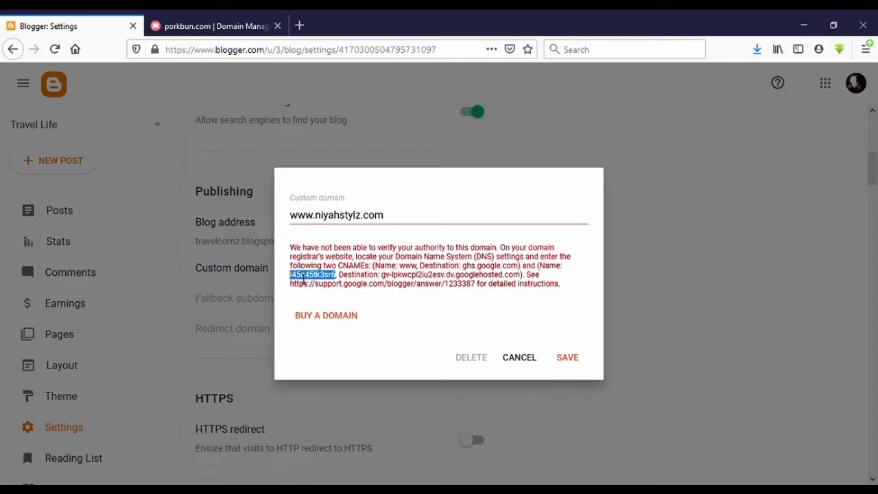
click(207, 25)
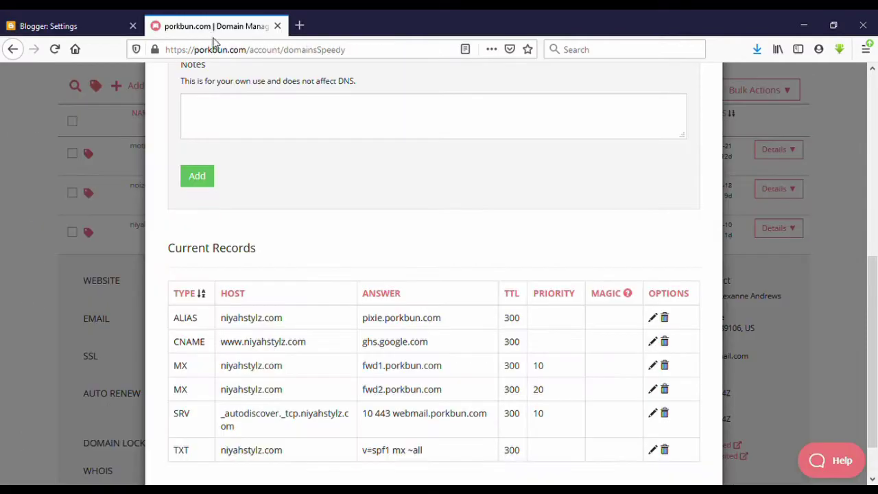
scroll(261, 261, up, 5)
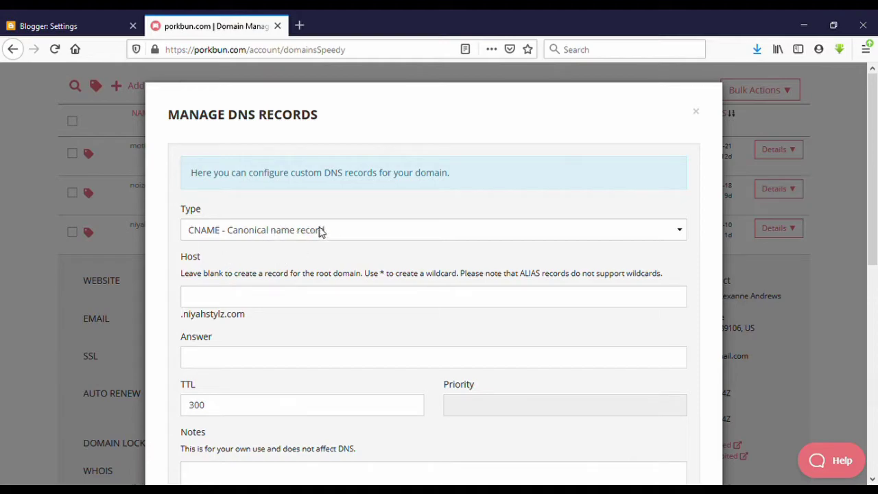
scroll(220, 293, down, 2)
click(223, 225)
key(ctrl+v)
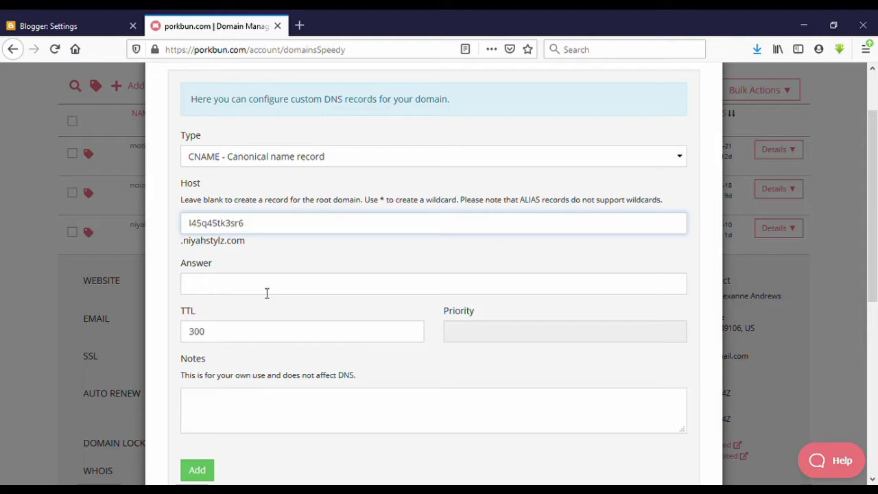
Step: Copy the second CNAME's verification destination from Blogger, paste it as the record's answer in Porkbun and add the record
click(78, 29)
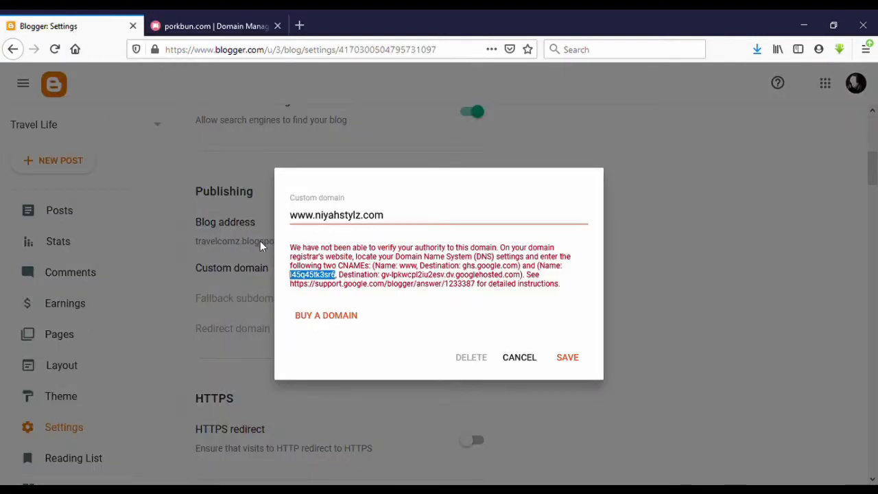
drag(382, 275, 522, 276)
key(ctrl+c)
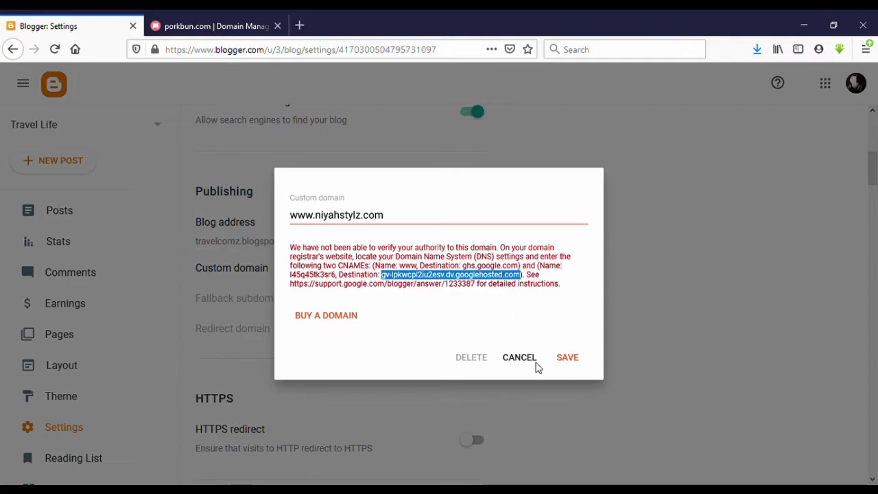
click(192, 28)
click(195, 285)
key(ctrl+v)
scroll(227, 350, down, 3)
click(210, 329)
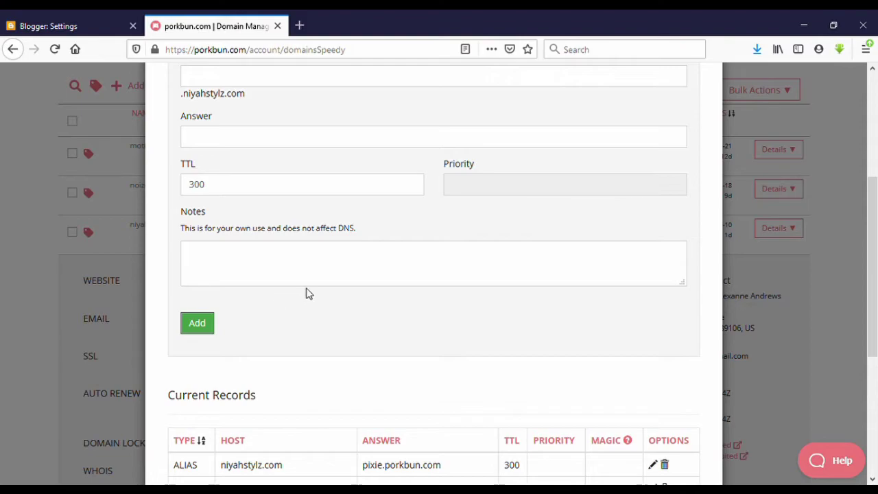
Step: Compare the two CNAME entries in the domain's current records with the names and destinations requested in Blogger's custom domain settings
scroll(322, 293, down, 3)
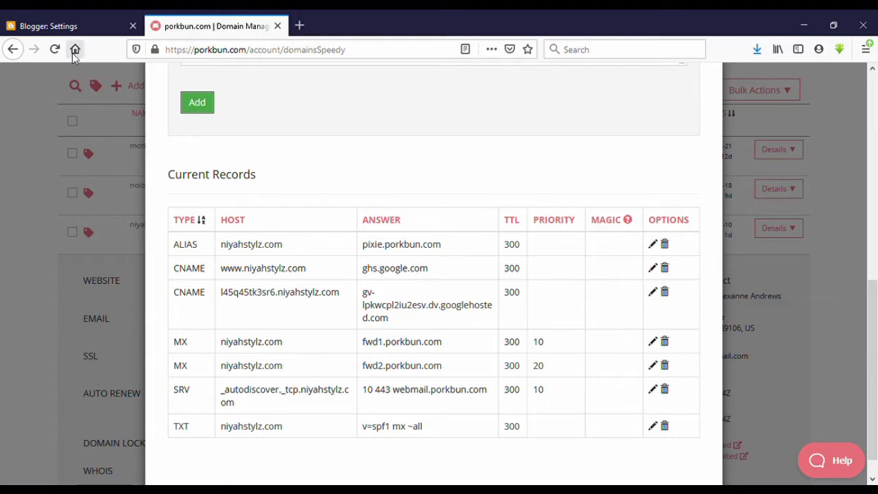
click(69, 26)
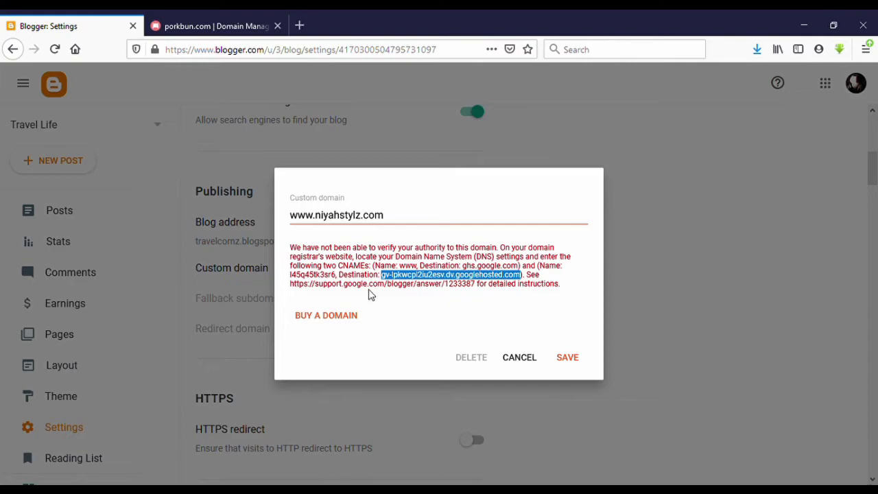
click(203, 30)
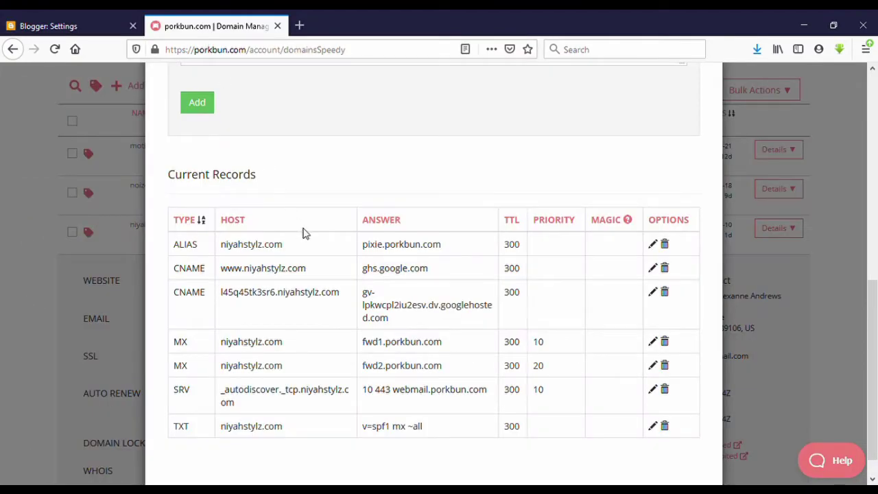
scroll(301, 231, up, 3)
Step: Open the support article linked in Blogger's custom domain message and find the A-record IPs for the optional naked redirect
click(49, 26)
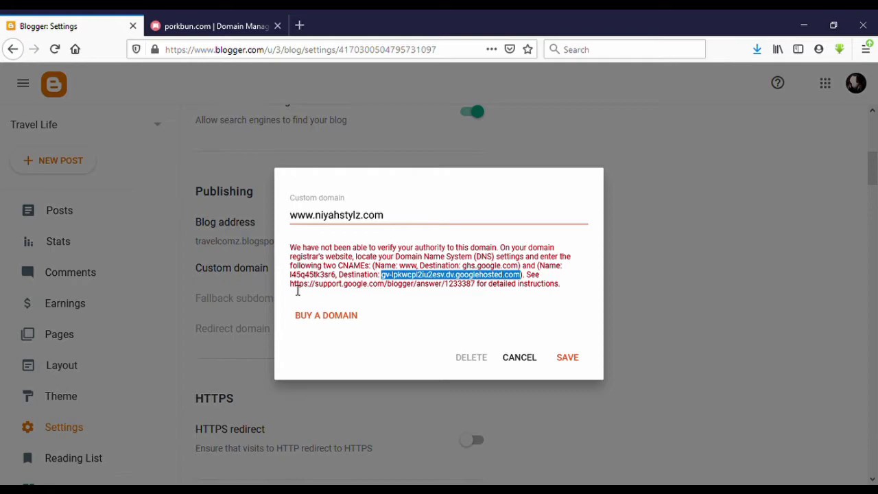
drag(290, 287, 483, 289)
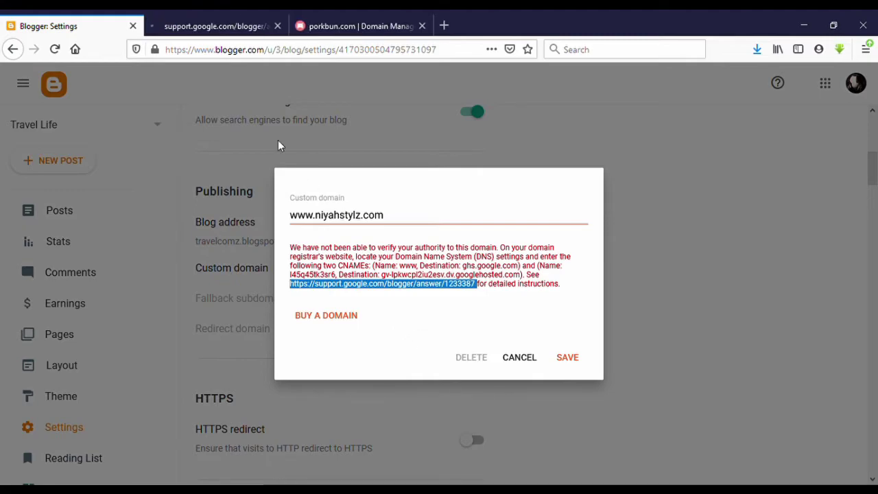
click(219, 26)
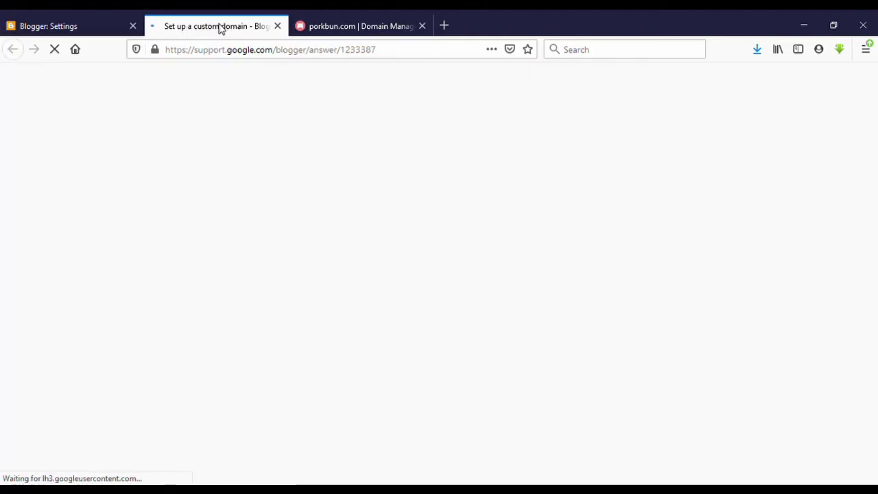
scroll(281, 239, down, 3)
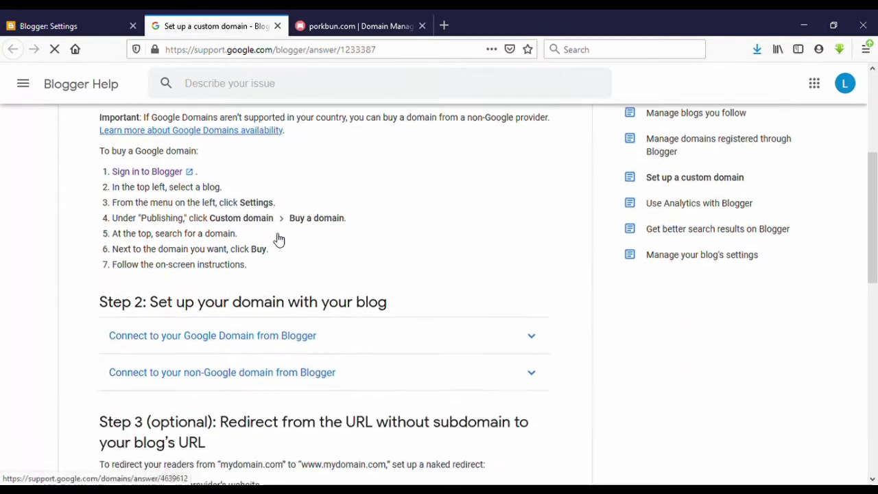
scroll(281, 239, down, 5)
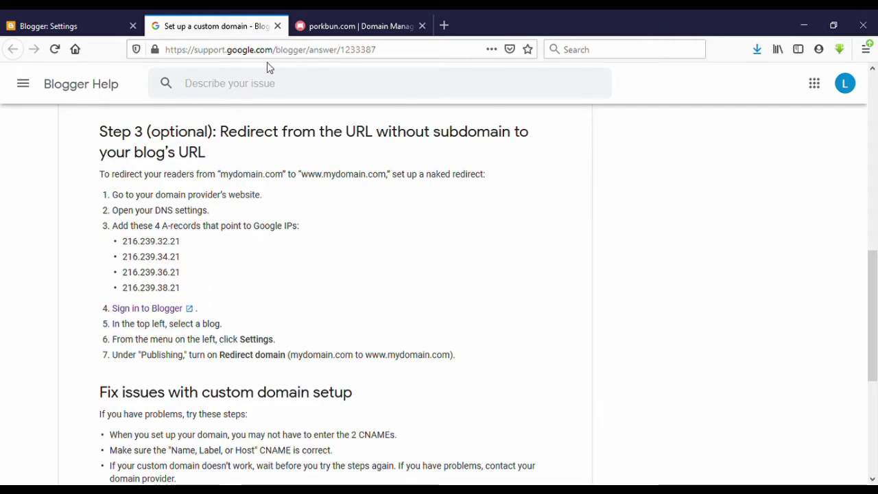
Step: Switch to Porkbun and add an A record with host @ and answer 216.239.32.21 to the domain's DNS records
click(334, 25)
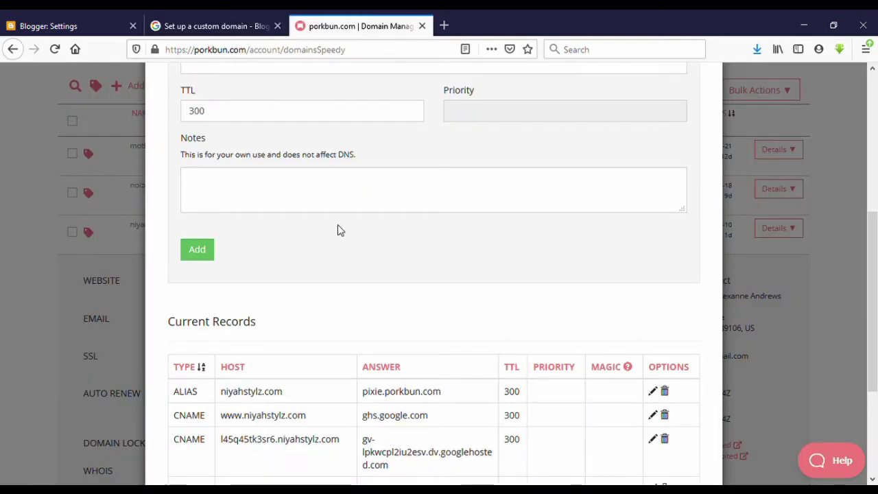
scroll(336, 230, up, 5)
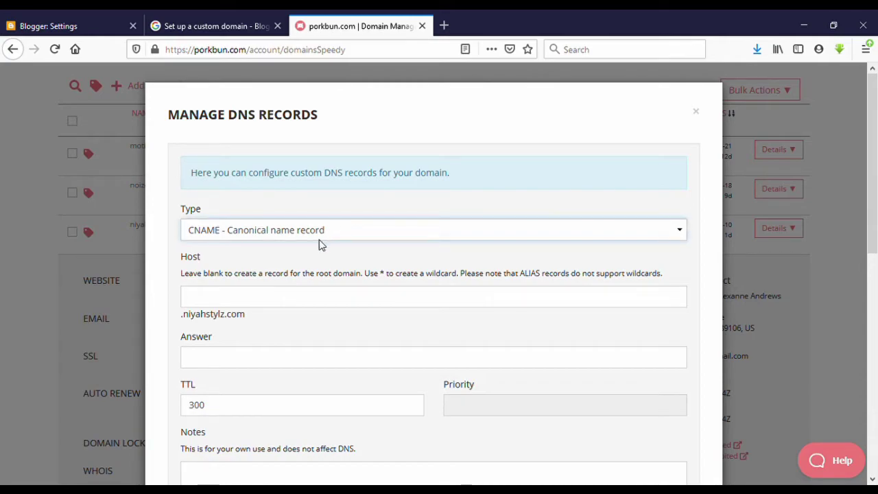
key(Up)
key(Up)
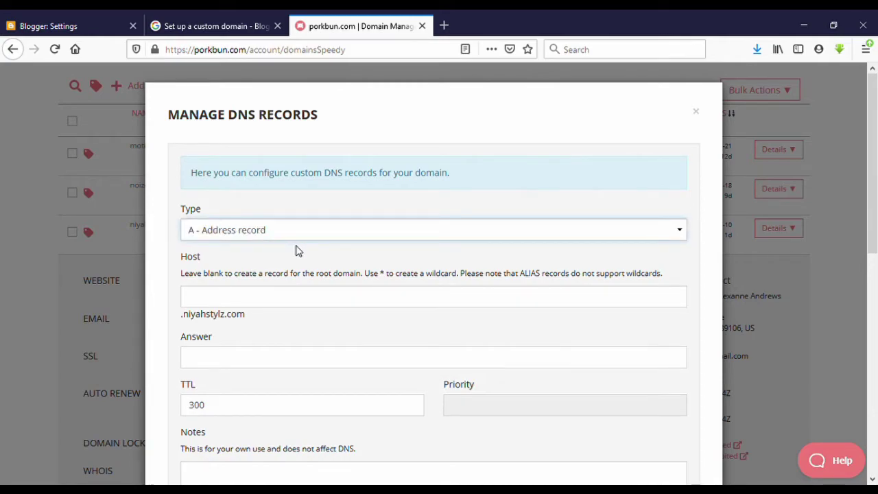
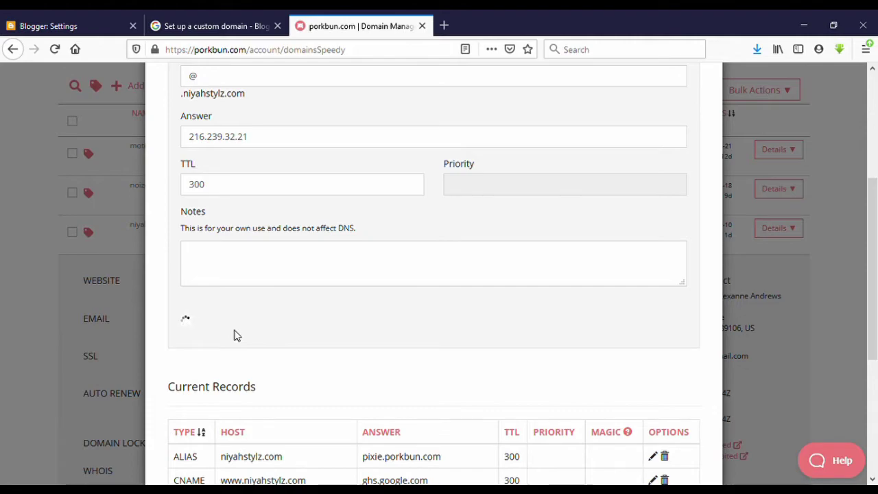
scroll(233, 335, down, 3)
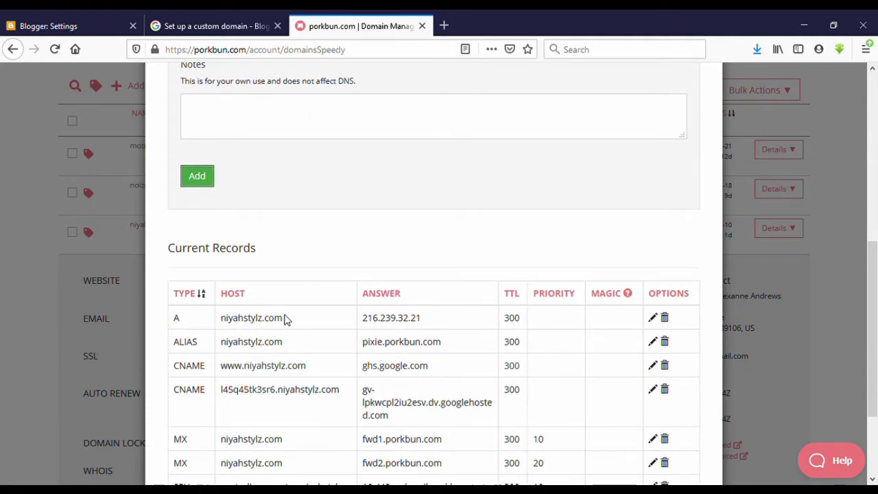
Step: Copy 216.239.34.21 from the Blogger Help article and add it in Porkbun as the answer of an A record with host @
click(198, 30)
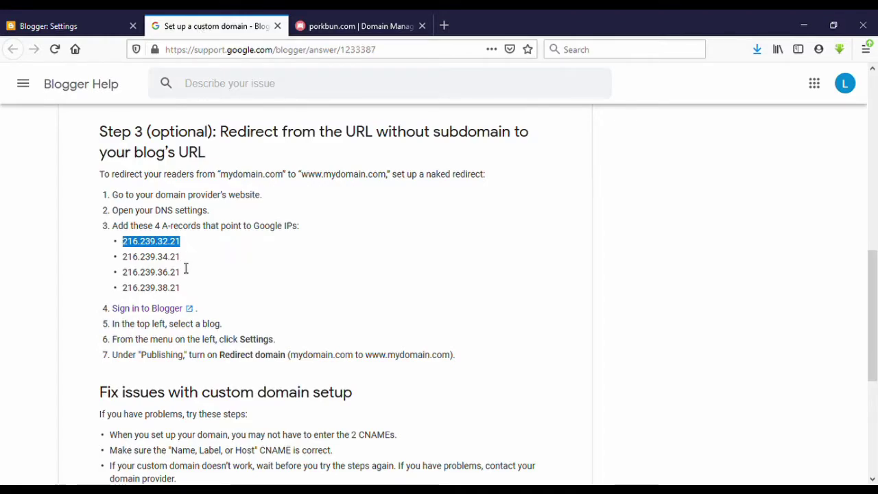
drag(186, 261, 130, 263)
key(ctrl+c)
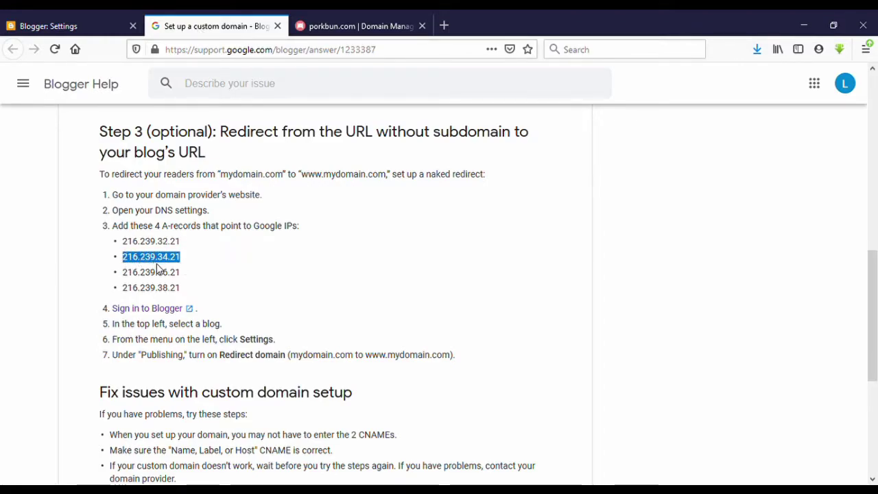
click(322, 26)
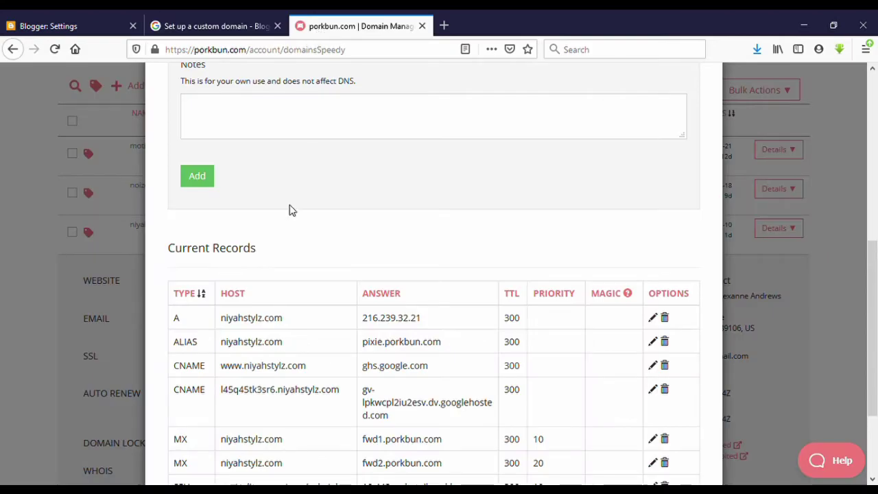
scroll(281, 233, up, 3)
scroll(226, 206, up, 2)
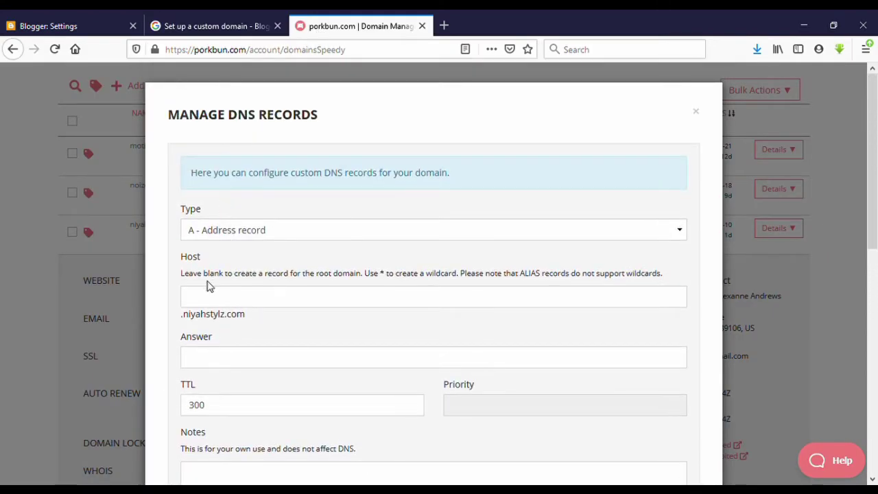
scroll(208, 284, down, 1)
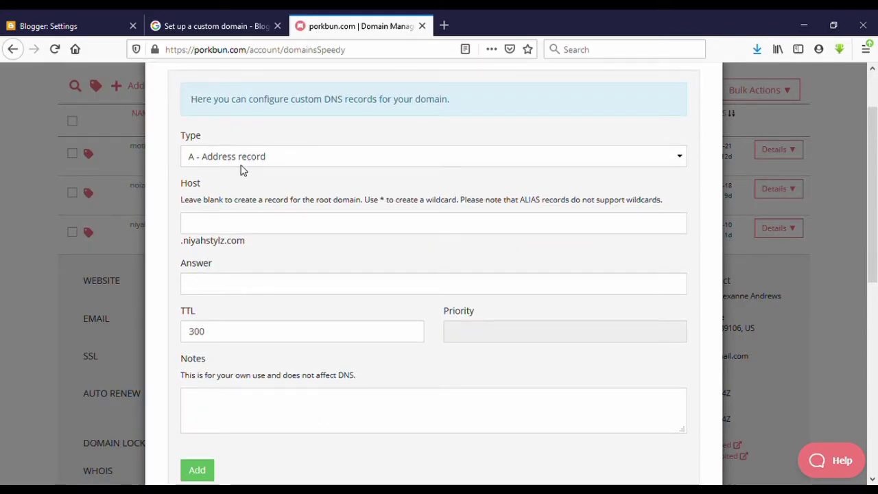
click(231, 231)
text(@)
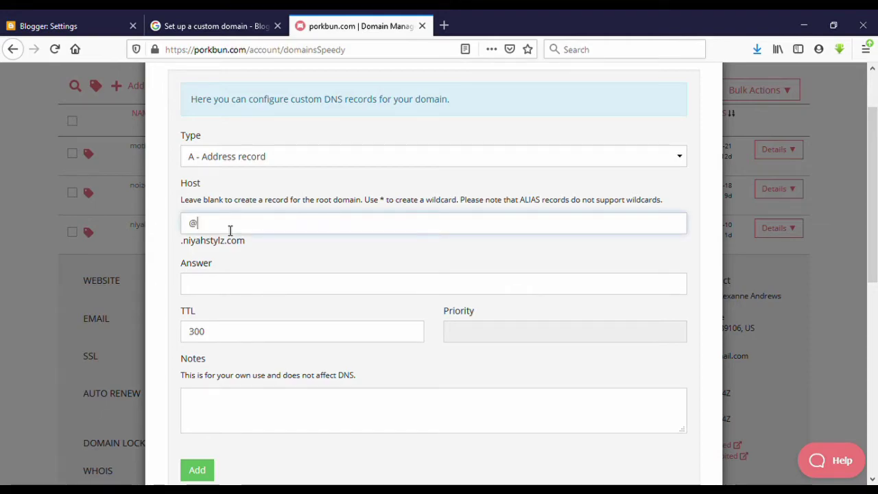
click(227, 283)
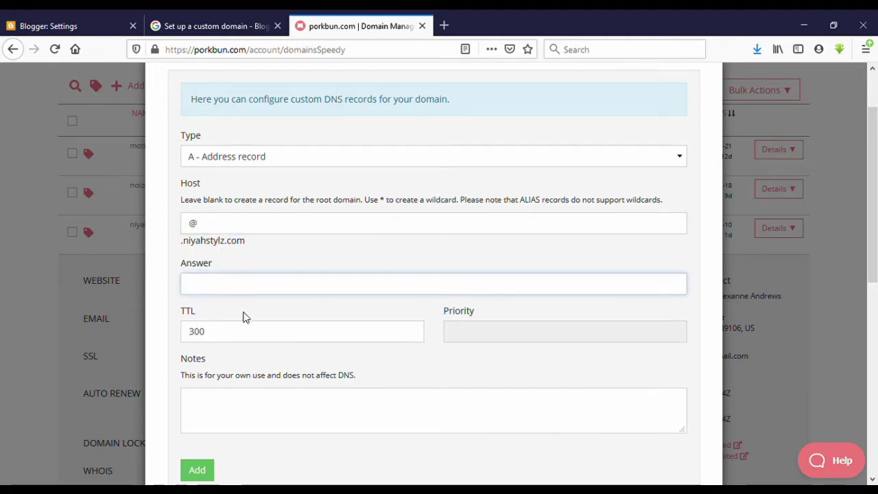
key(ctrl+v)
click(197, 470)
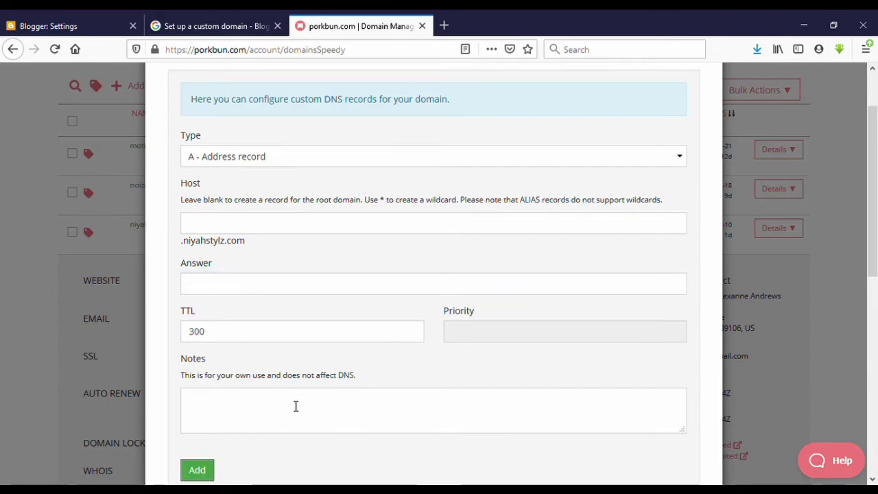
Step: Copy 216.239.36.21 from the Blogger Help article and add it in Porkbun as the answer of an A record with host @
click(198, 26)
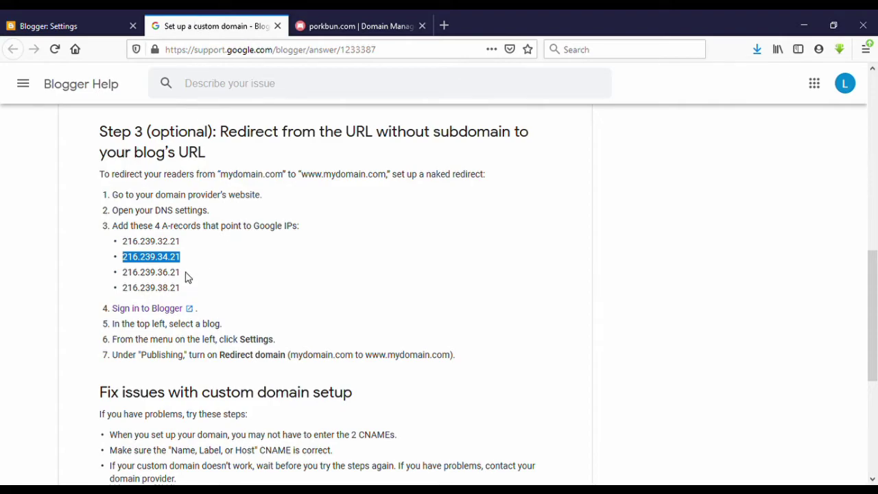
drag(186, 275, 122, 281)
key(ctrl+c)
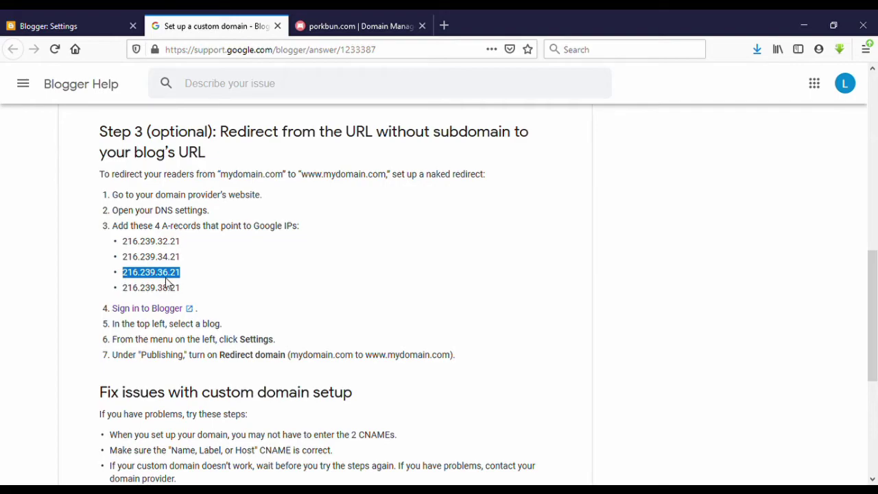
click(350, 26)
click(229, 230)
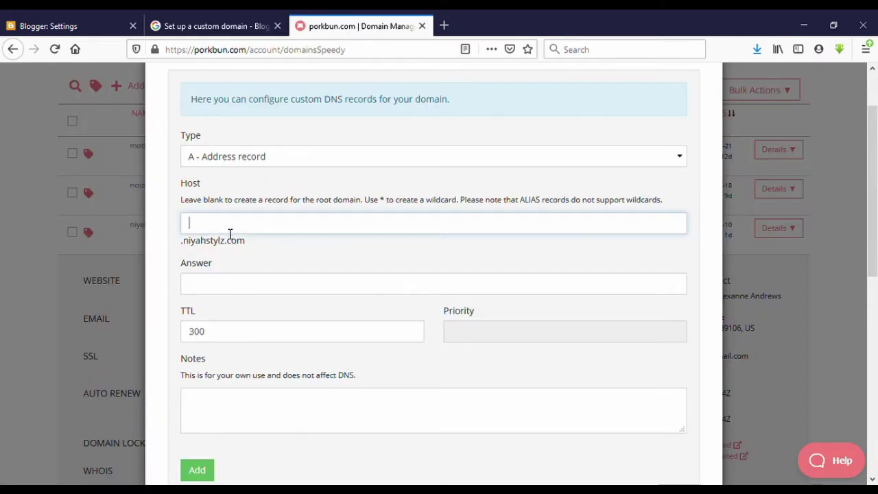
text(@)
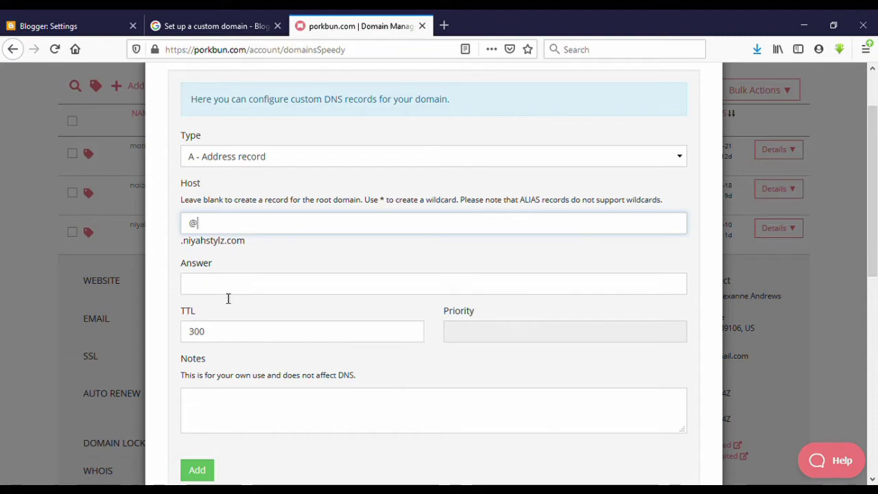
click(229, 295)
key(ctrl+v)
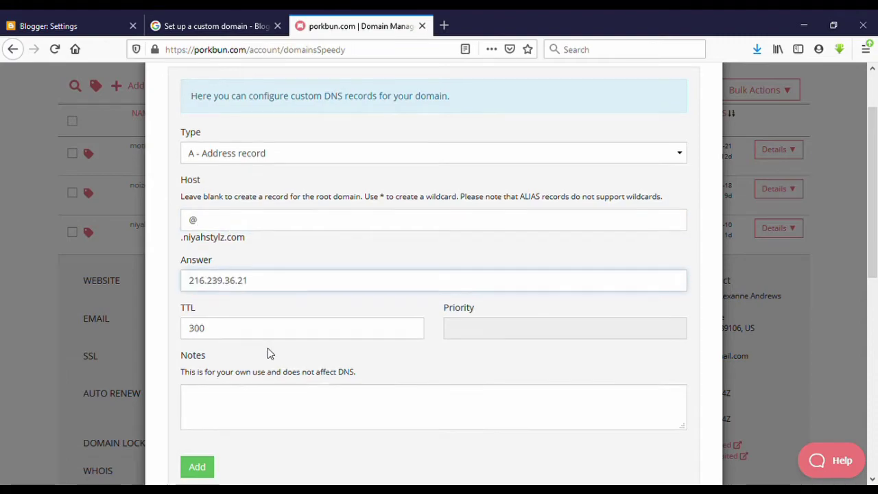
scroll(268, 352, down, 1)
click(199, 395)
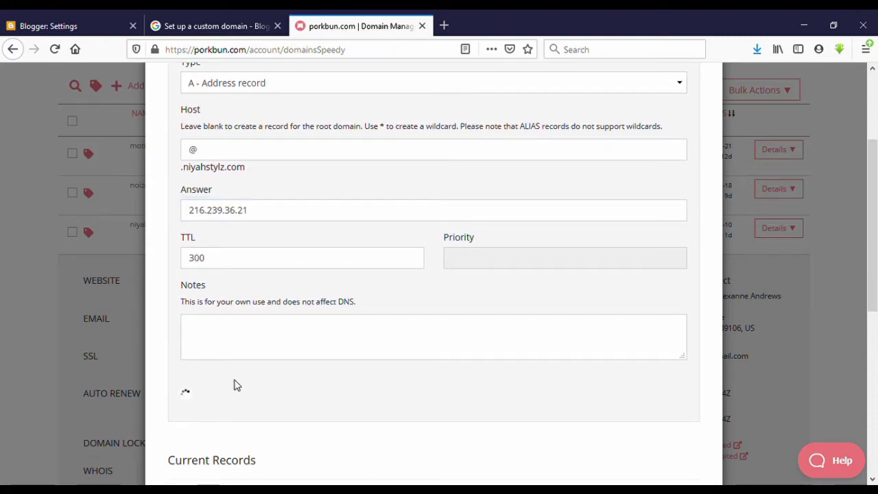
scroll(252, 380, down, 3)
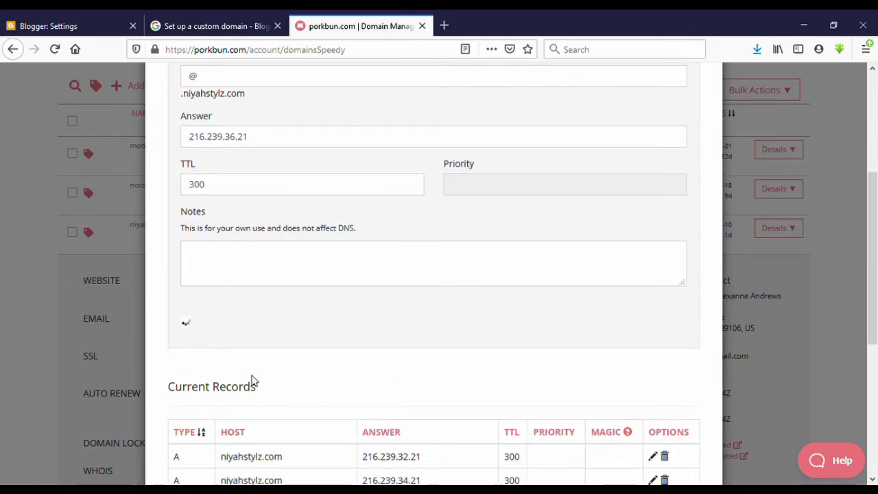
scroll(254, 376, up, 2)
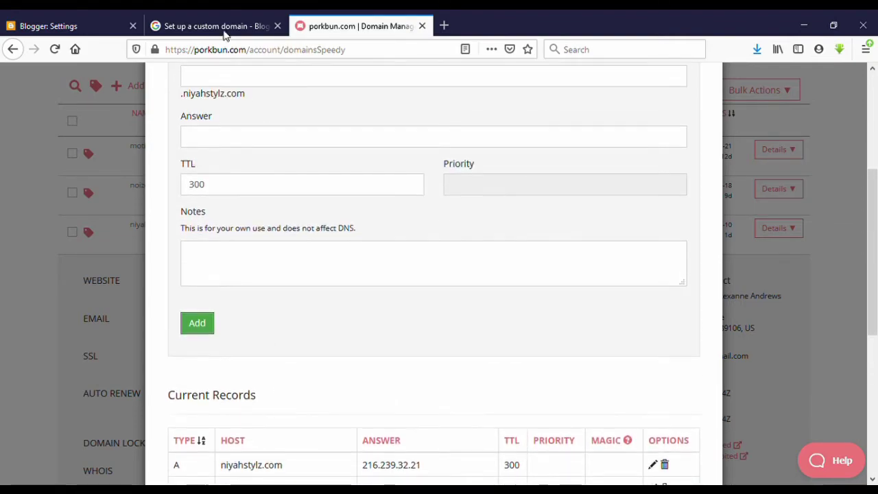
Step: Copy 216.239.38.21 from the Blogger Help article and add it in Porkbun as the answer of an A record with host @
click(225, 33)
drag(190, 296, 124, 293)
key(ctrl+c)
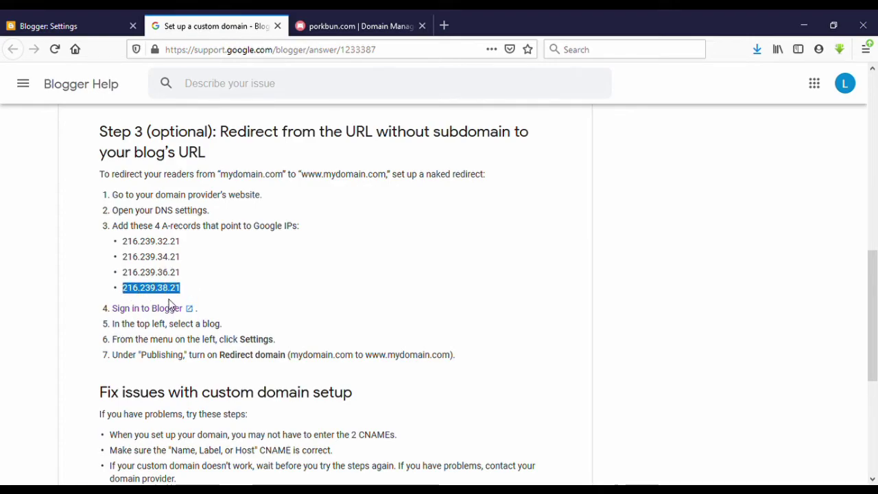
click(323, 26)
scroll(233, 221, up, 3)
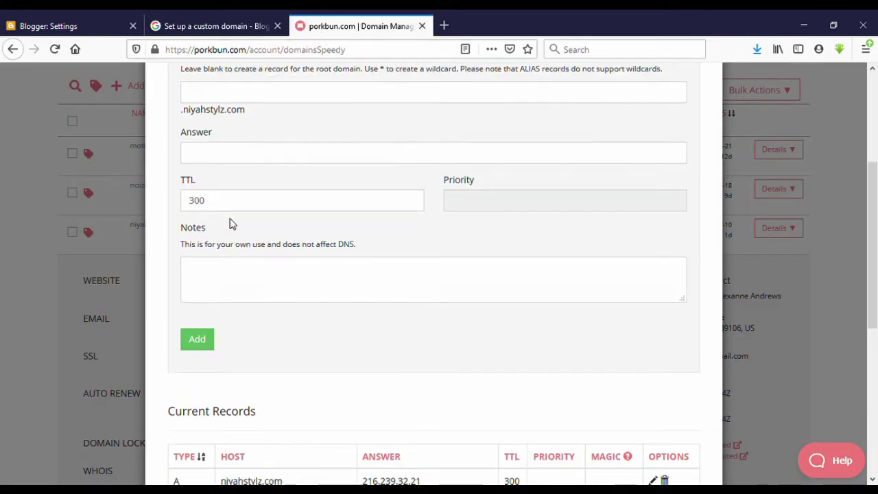
click(225, 226)
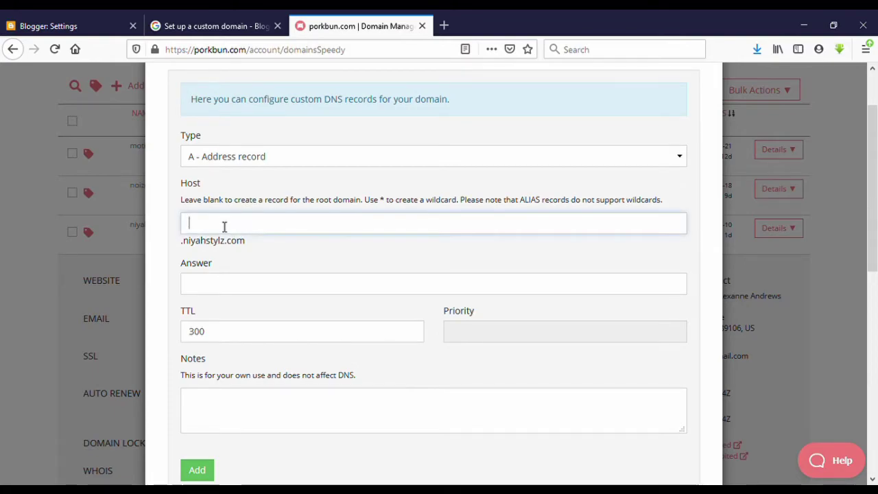
click(231, 284)
key(ctrl+v)
scroll(255, 359, down, 1)
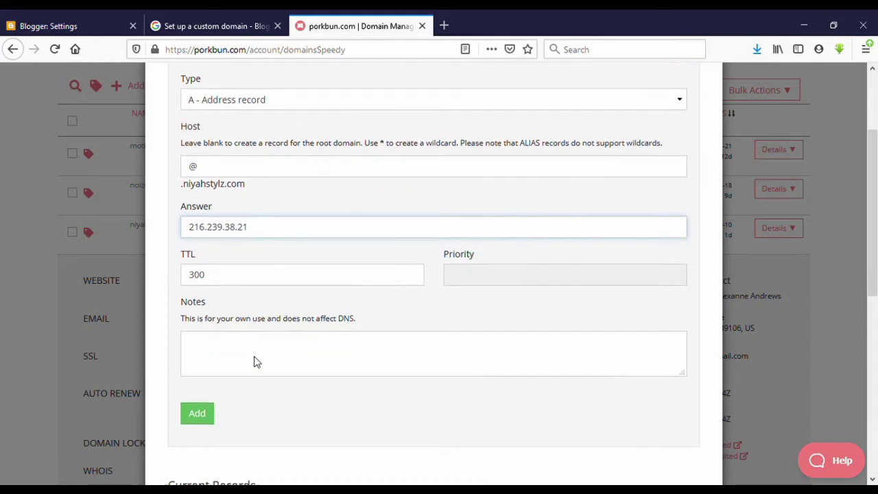
click(206, 394)
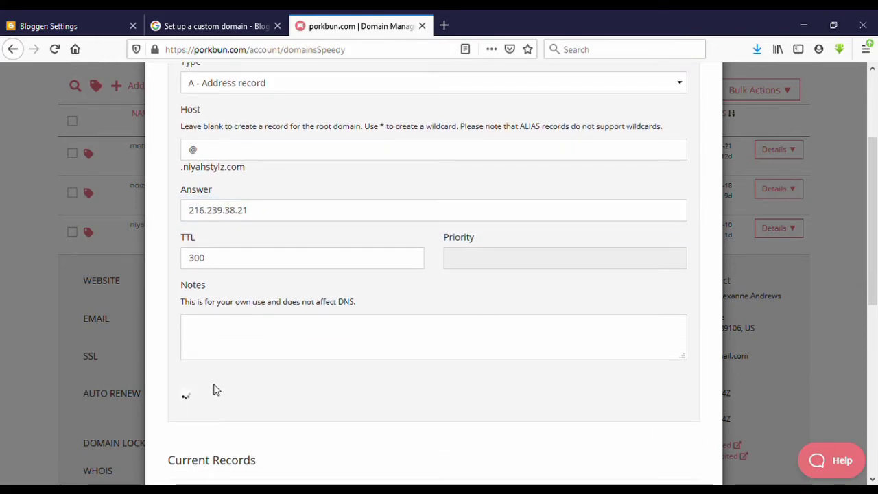
scroll(214, 390, down, 5)
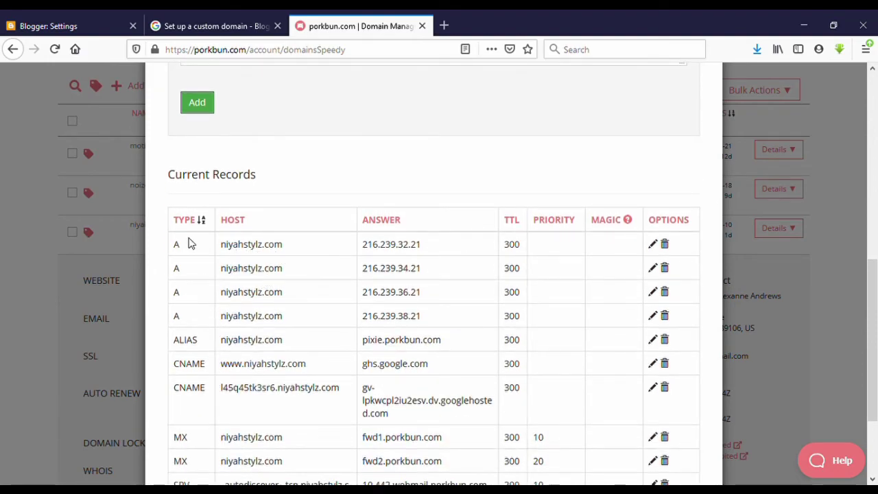
Step: Review the current DNS records of niyahstylz.com in Porkbun and close the DNS records manager
scroll(196, 317, down, 1)
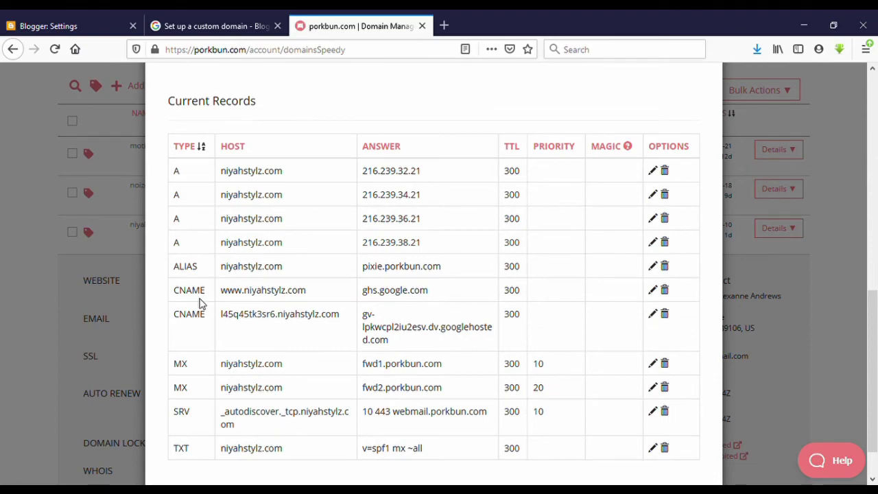
scroll(365, 323, down, 1)
scroll(529, 373, up, 5)
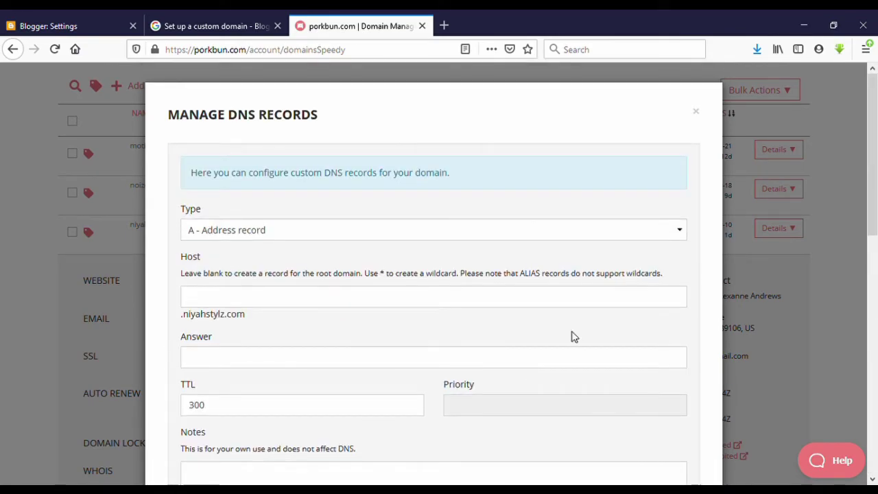
click(696, 114)
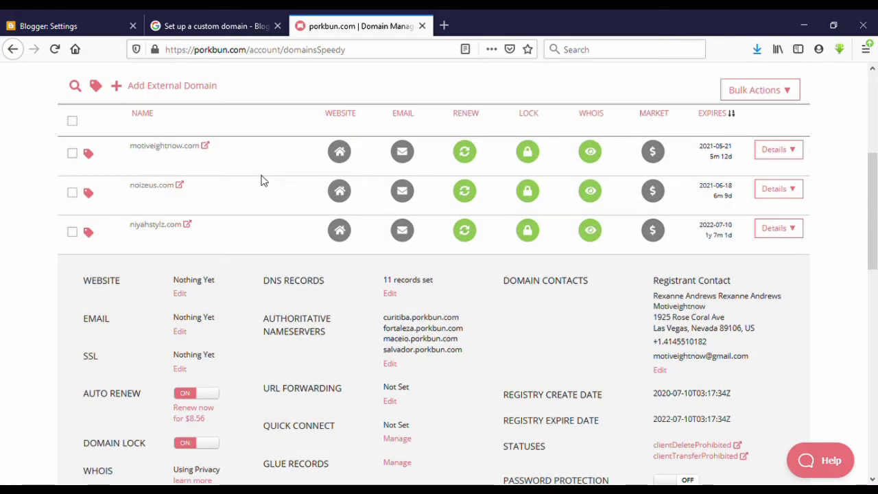
click(41, 23)
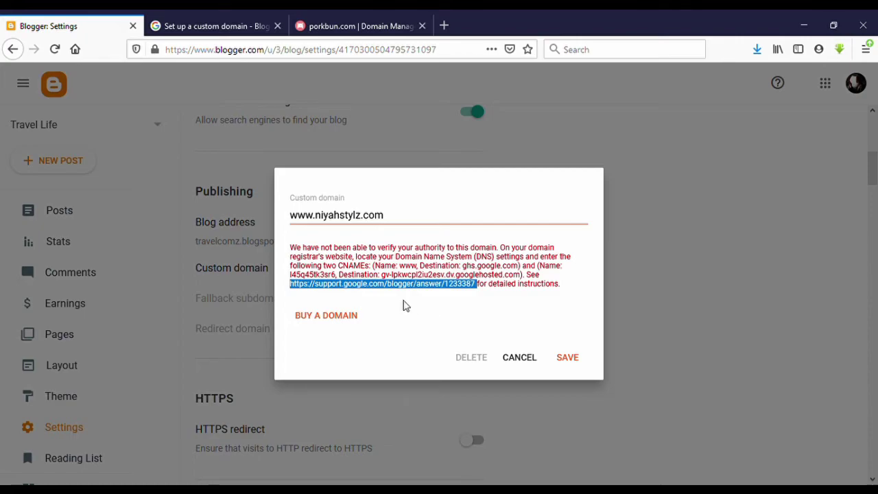
click(564, 359)
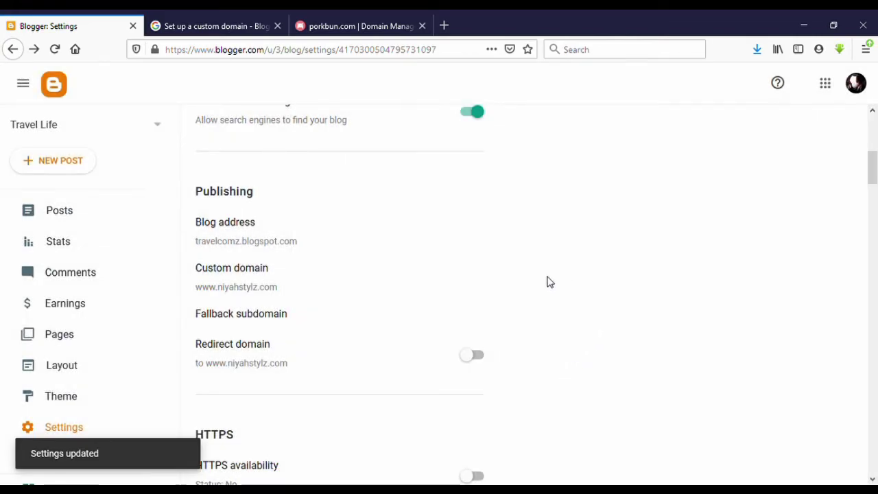
scroll(304, 290, down, 1)
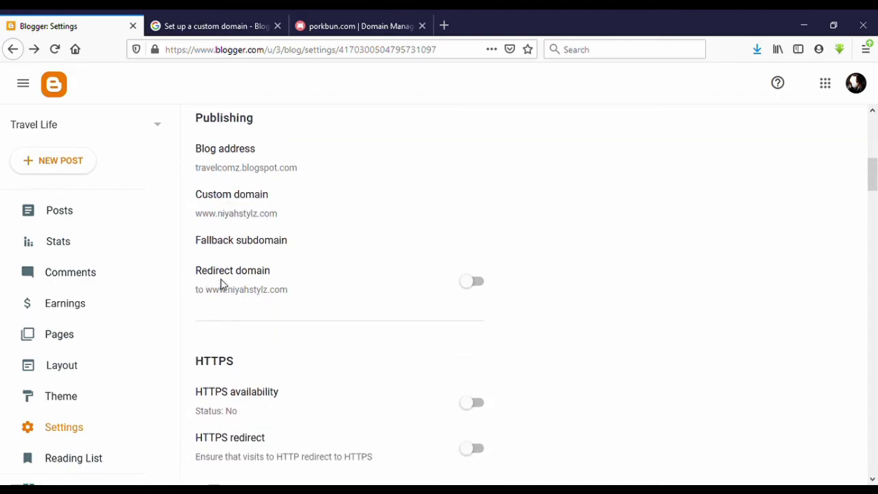
click(474, 283)
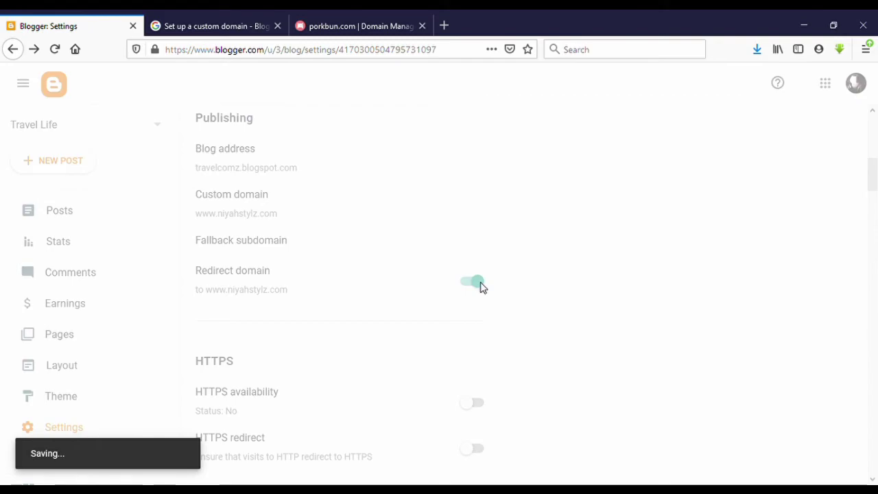
Step: Turn on HTTPS availability and HTTPS redirect for the blog
scroll(241, 302, down, 2)
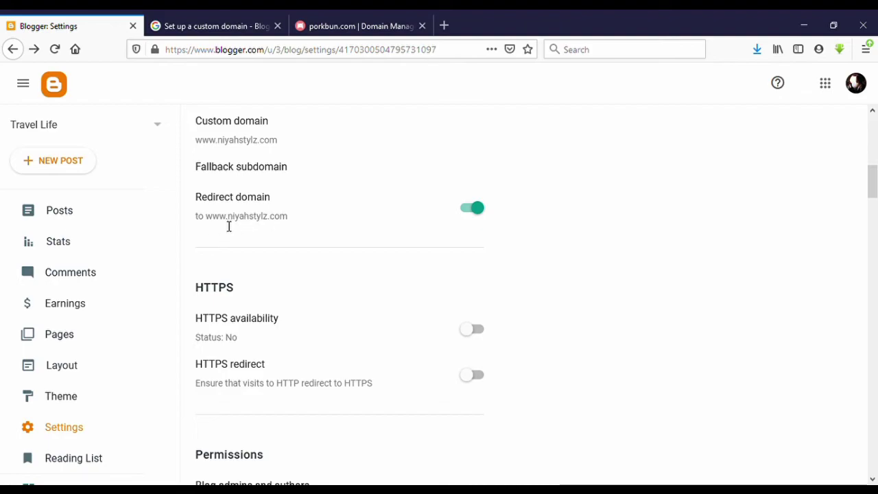
scroll(296, 205, down, 2)
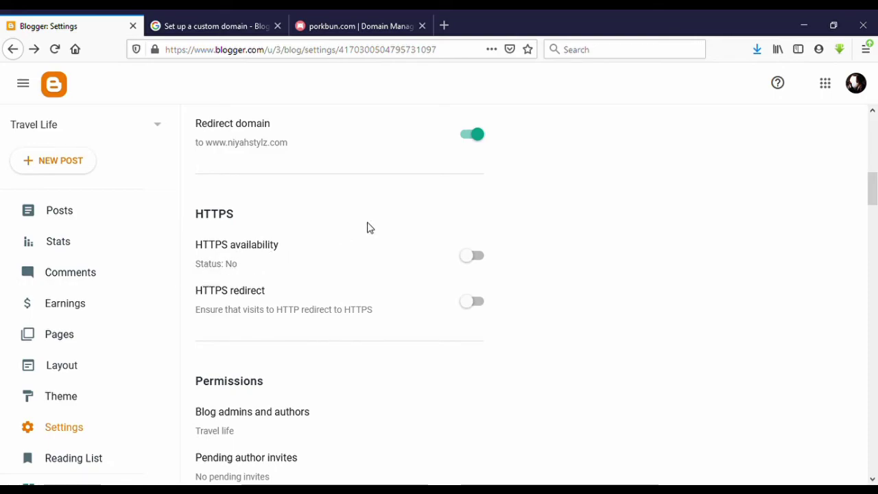
click(337, 25)
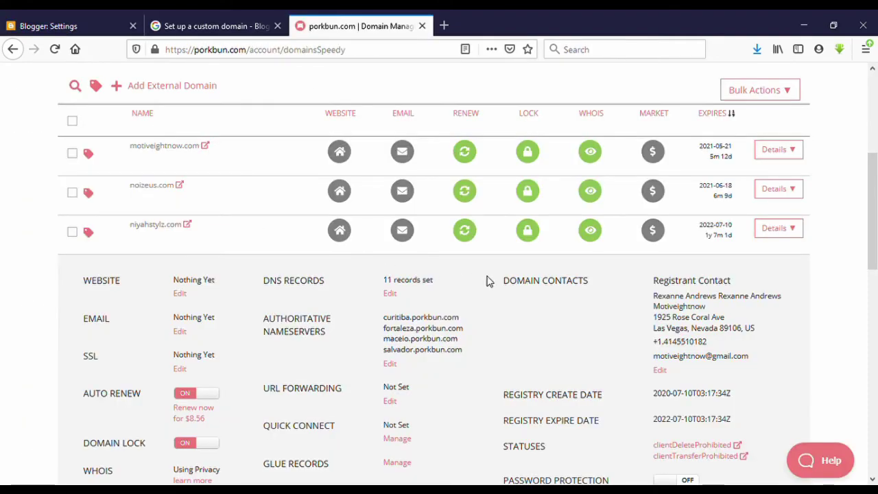
click(72, 21)
click(475, 264)
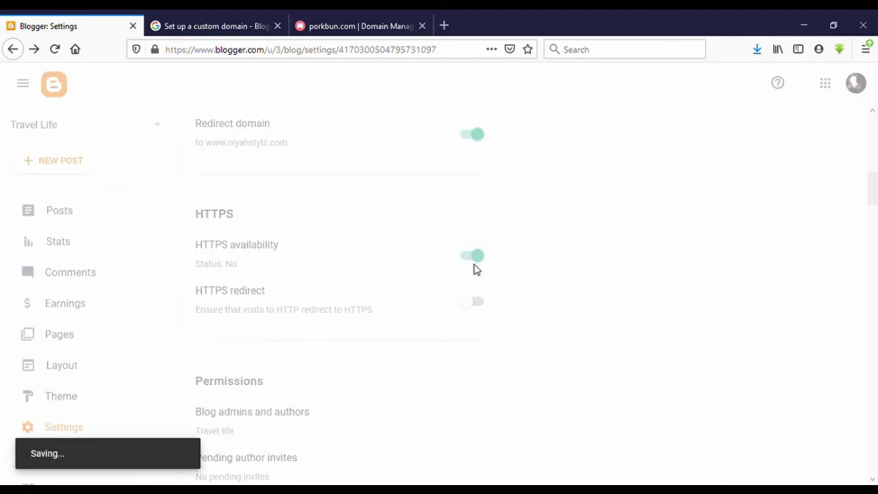
click(473, 301)
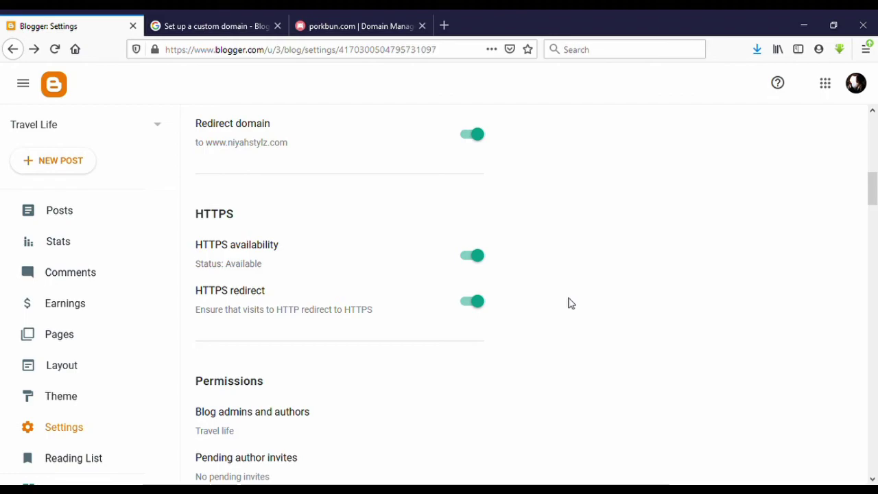
Step: Look over the blog's Basic, Privacy, Publishing, HTTPS and Permissions settings
scroll(569, 303, up, 5)
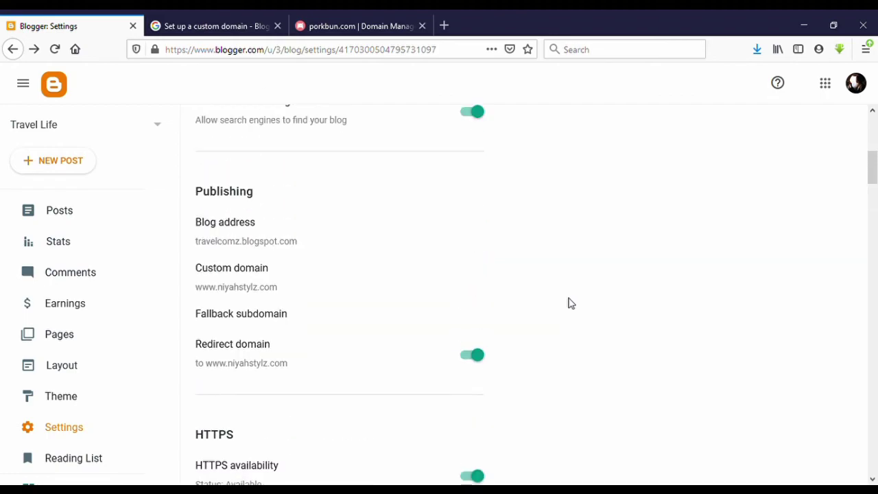
scroll(569, 303, up, 4)
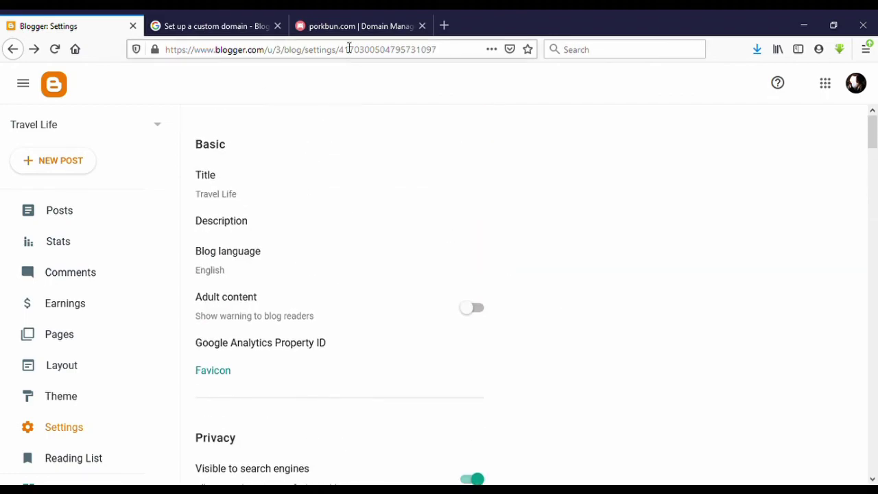
scroll(308, 195, down, 6)
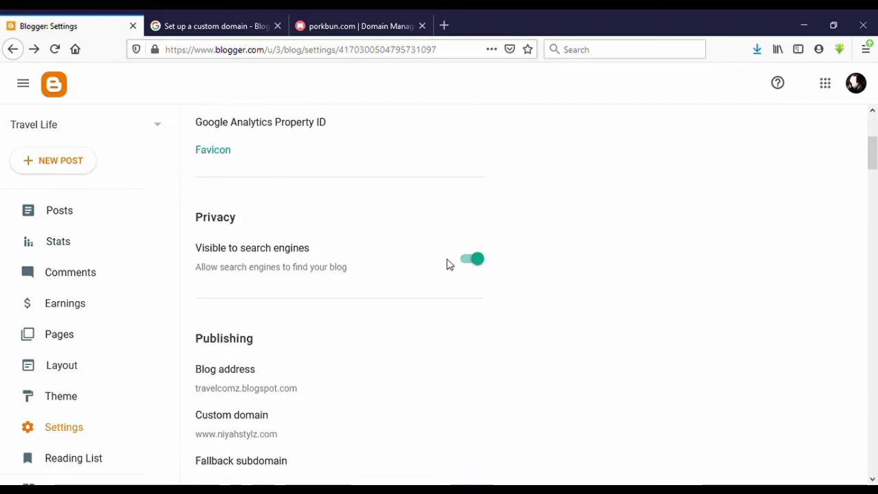
scroll(478, 286, down, 3)
scroll(488, 286, down, 3)
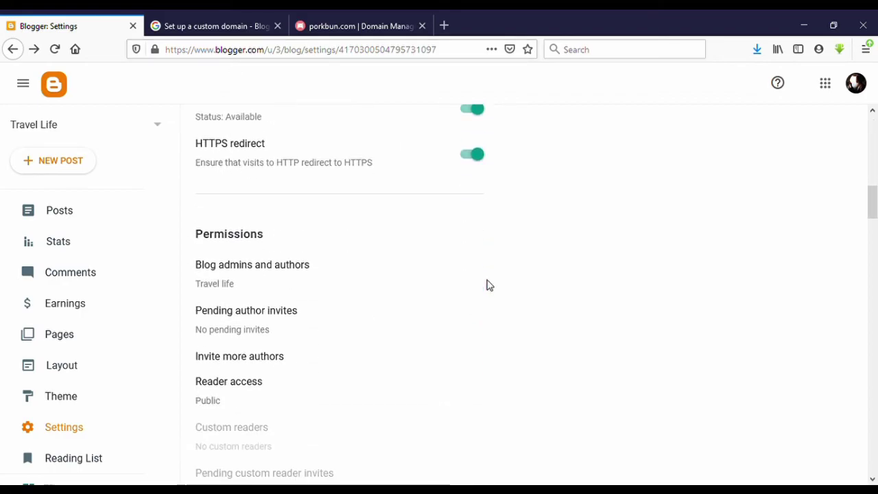
scroll(487, 286, down, 1)
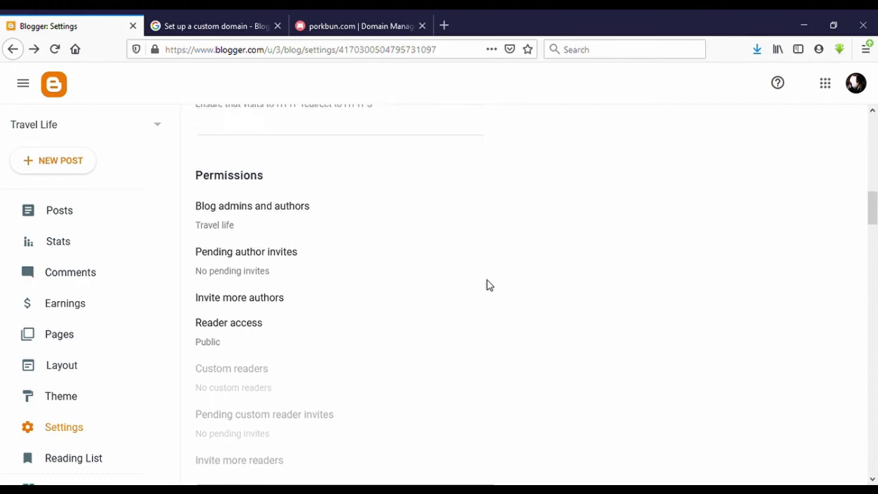
scroll(488, 285, up, 3)
scroll(487, 285, up, 5)
scroll(537, 284, down, 2)
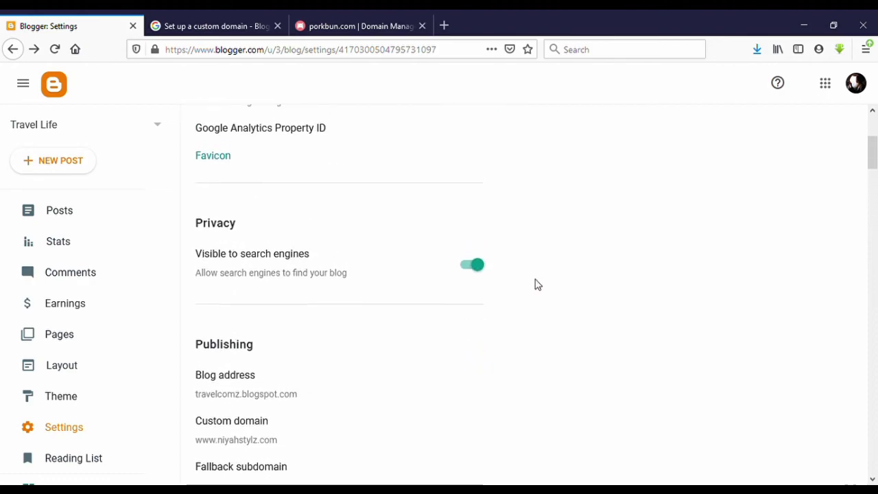
scroll(440, 333, down, 3)
Step: Try to view the live blog from Blogger and close the page that opens
scroll(85, 419, down, 2)
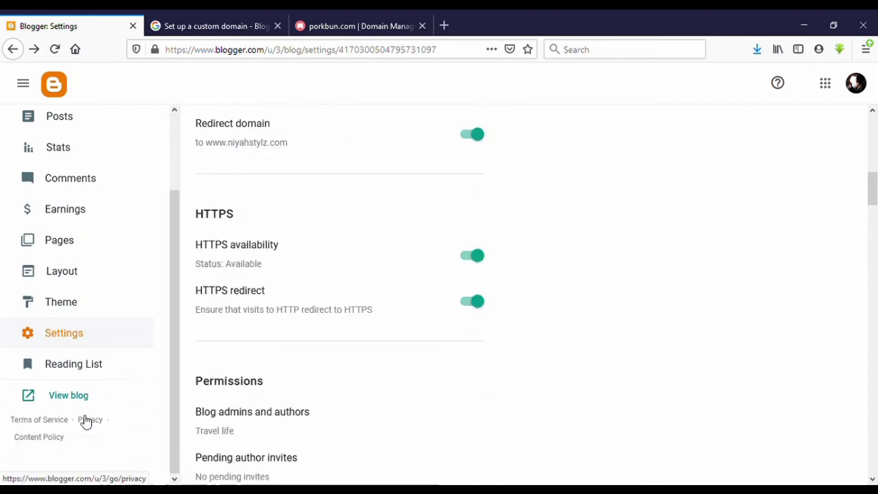
click(84, 403)
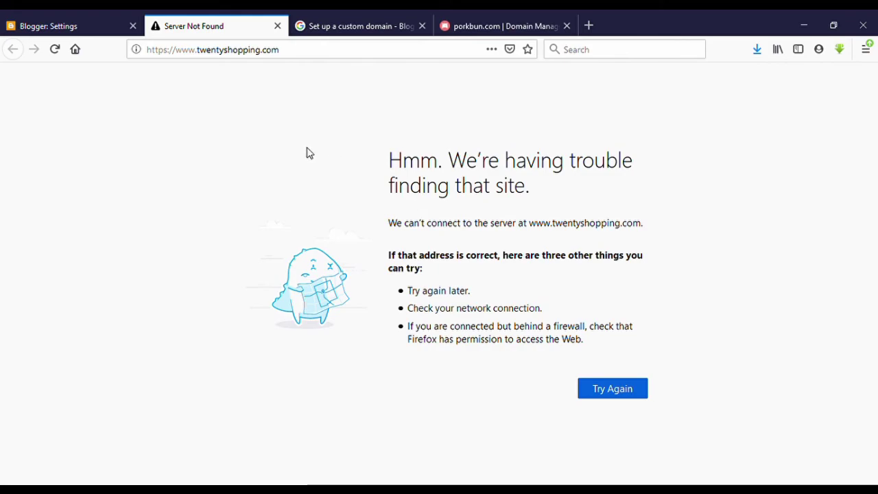
click(278, 27)
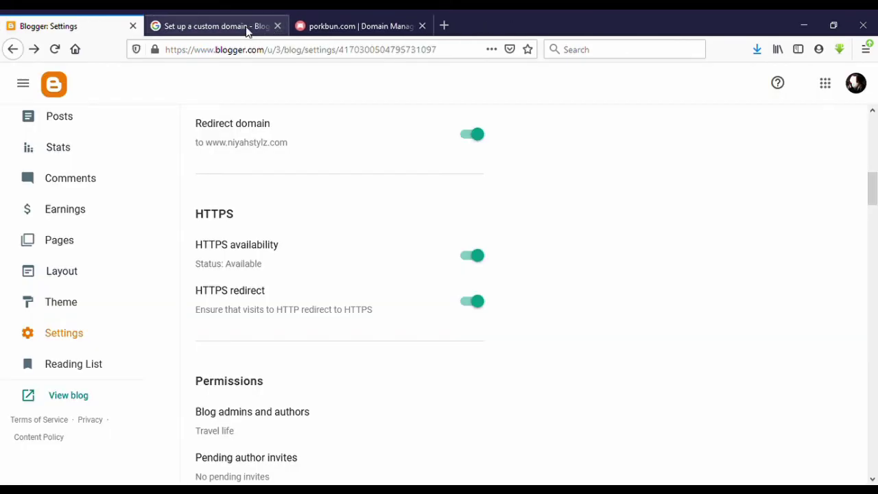
scroll(274, 357, up, 2)
scroll(274, 357, up, 2)
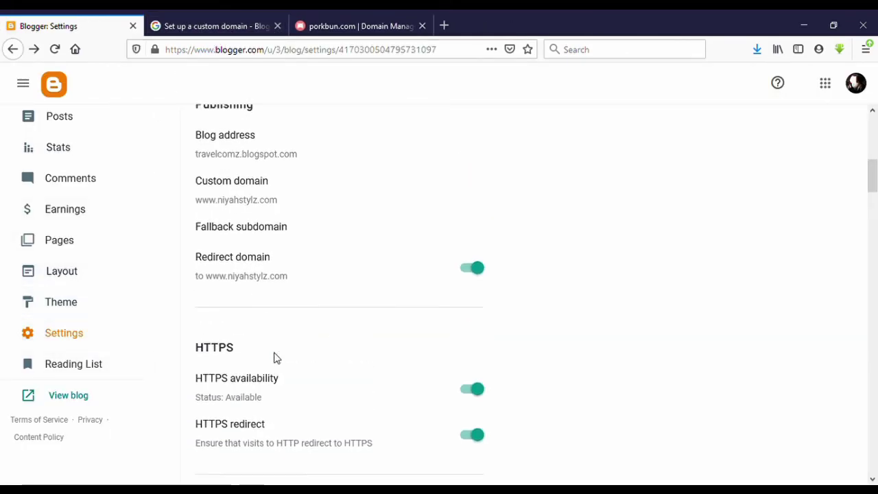
scroll(274, 357, up, 2)
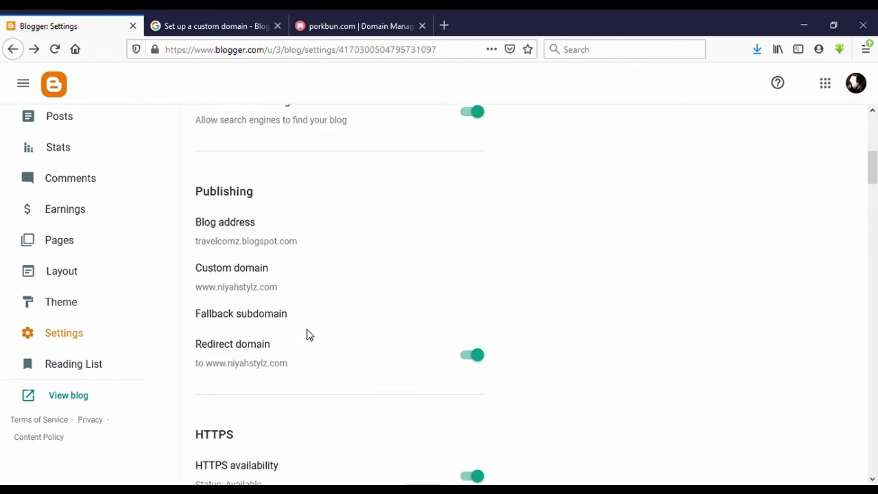
scroll(307, 334, down, 2)
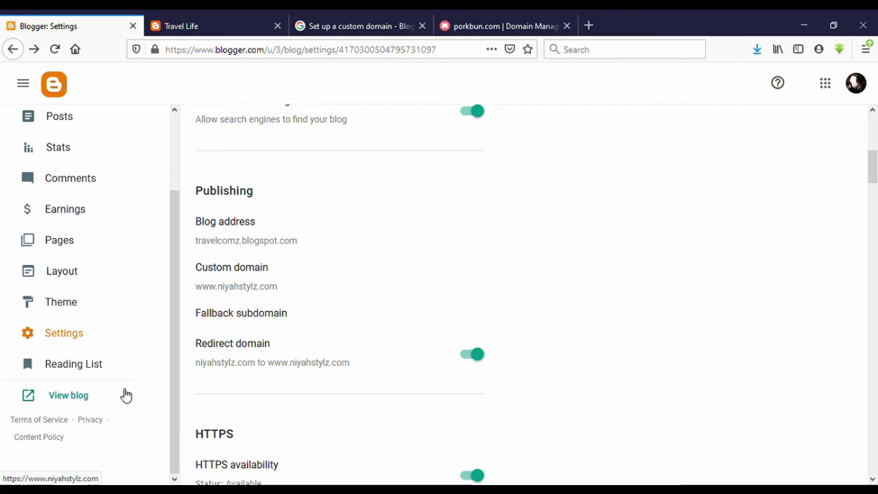
click(87, 403)
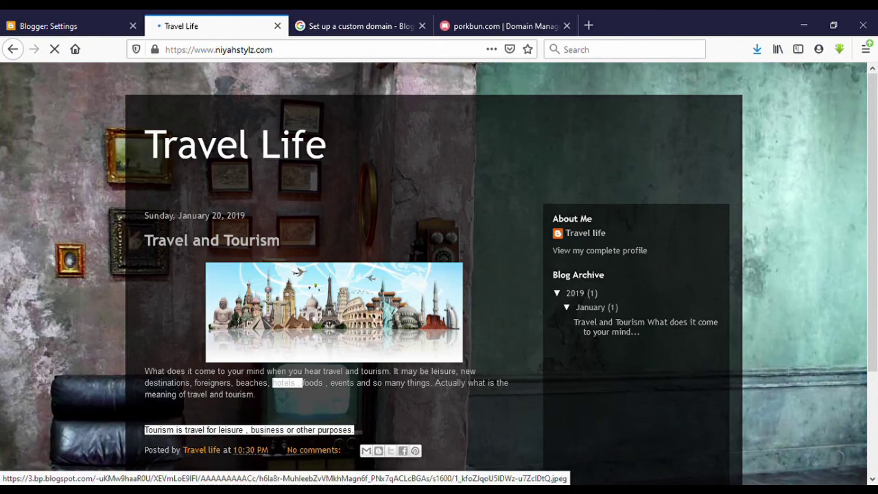